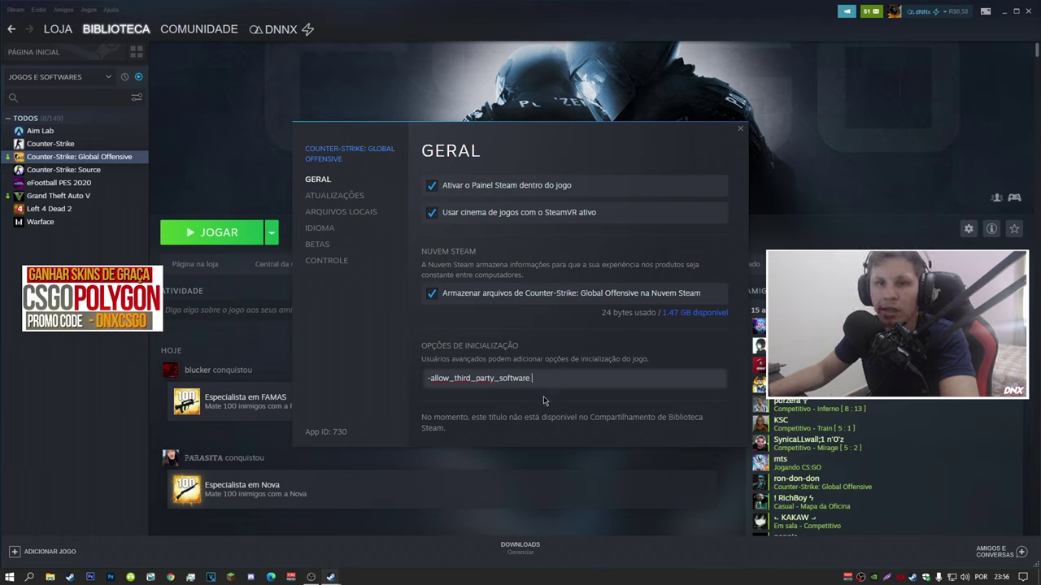
drag(536, 378, 408, 386)
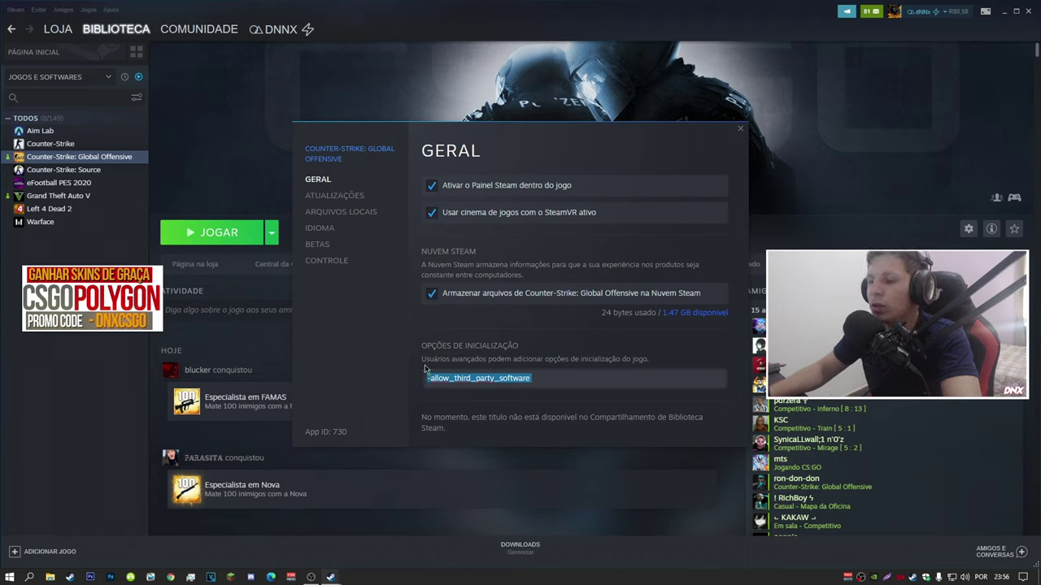
click(610, 379)
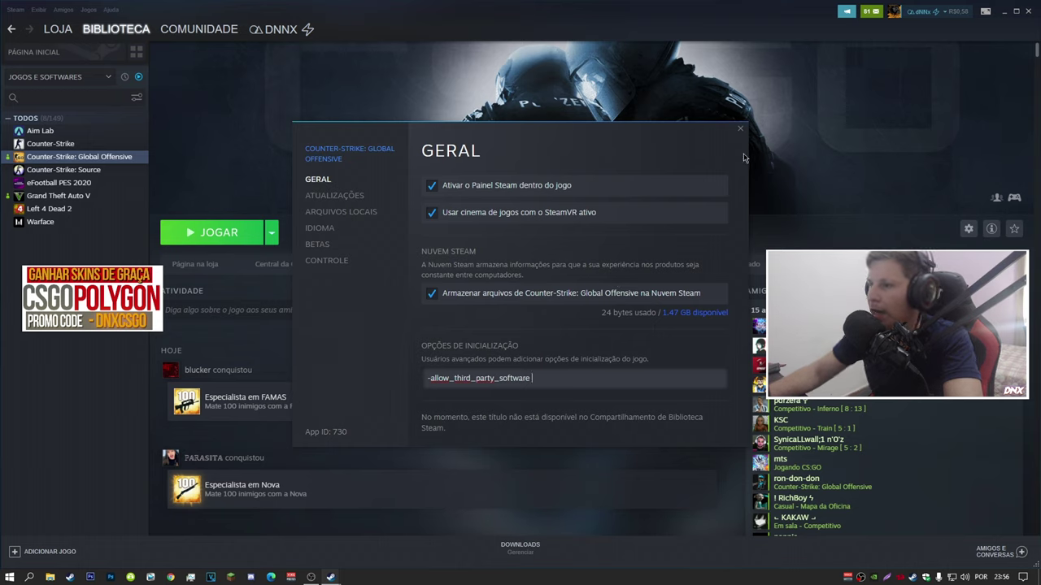
Browse the local files of Counter-Strike: Global Offensive and bring its installation folder to the front.
click(358, 213)
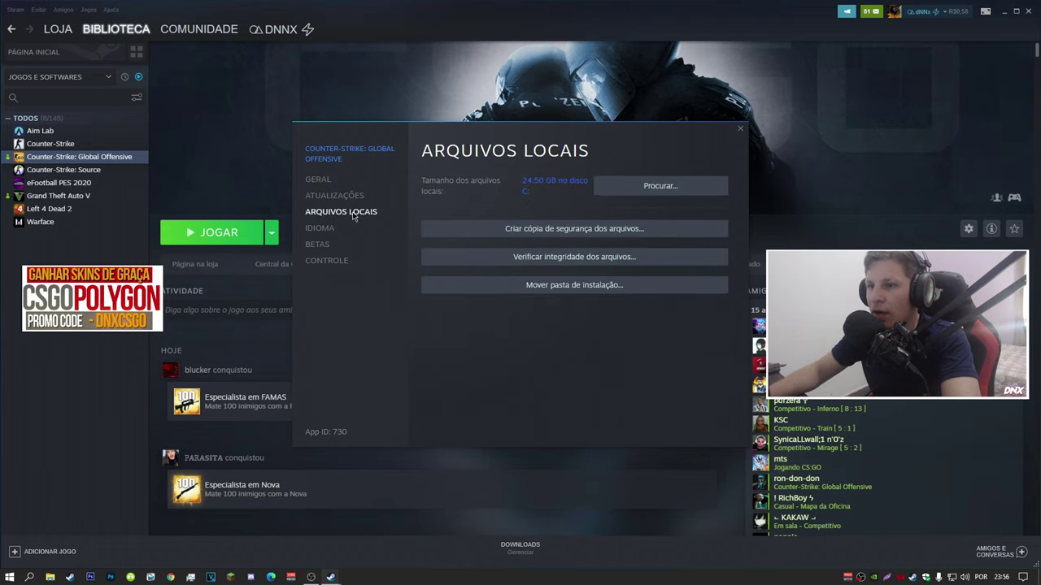
click(642, 195)
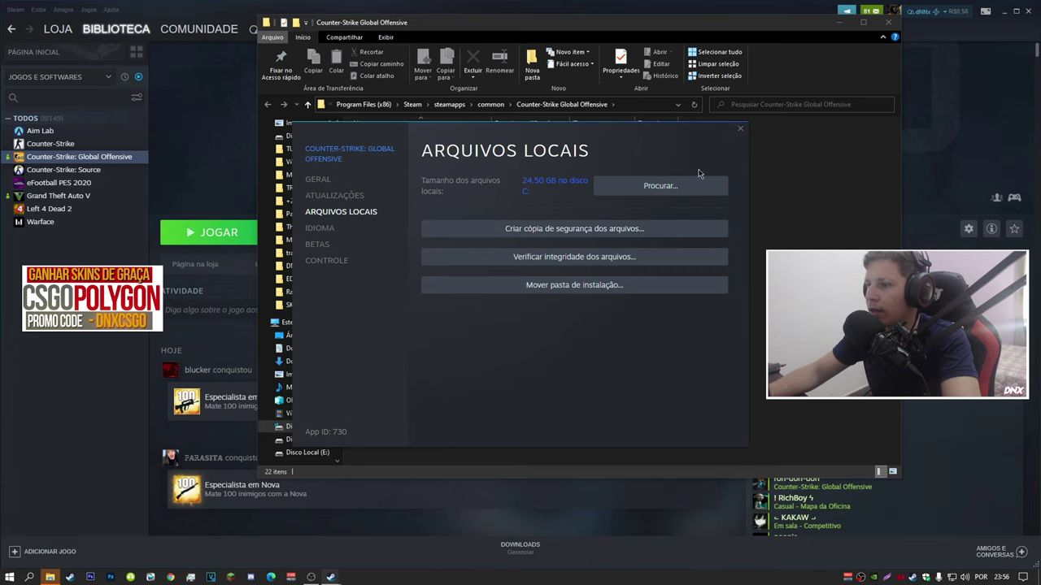
click(740, 129)
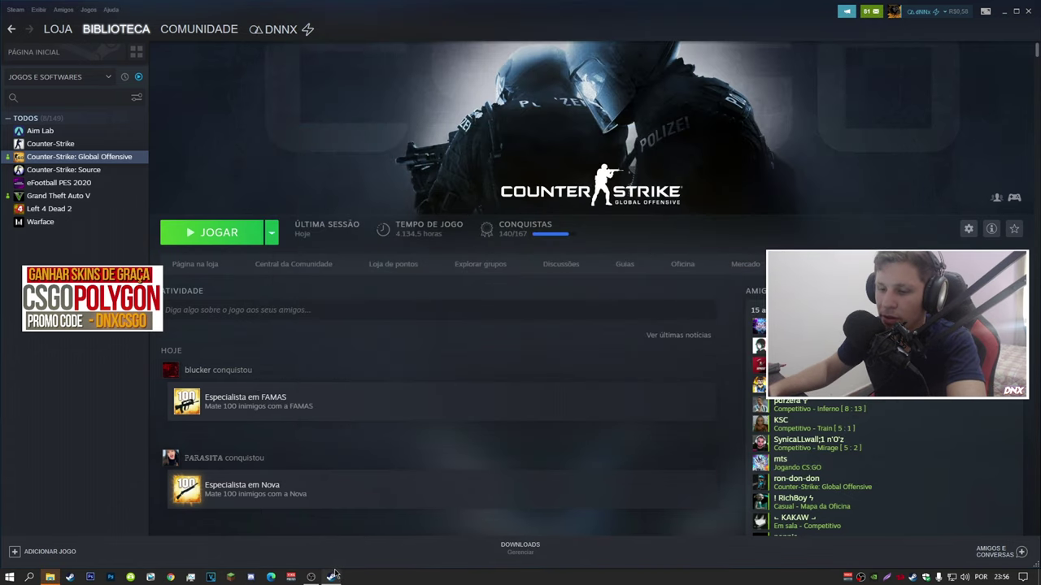
click(49, 577)
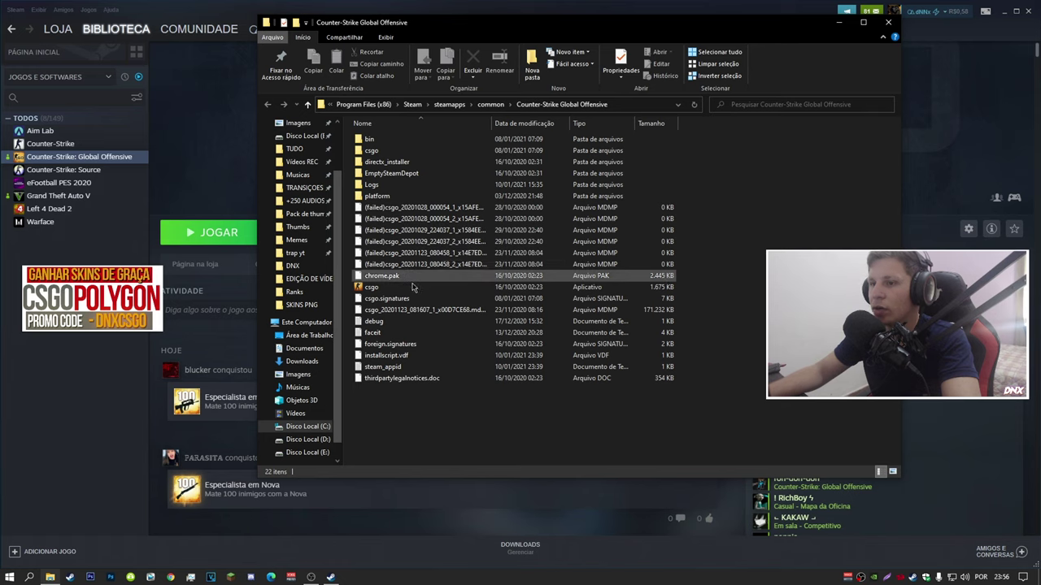
Go up to the common folder and check the size of the Counter-Strike Global Offensive folder in its properties.
drag(397, 398, 494, 111)
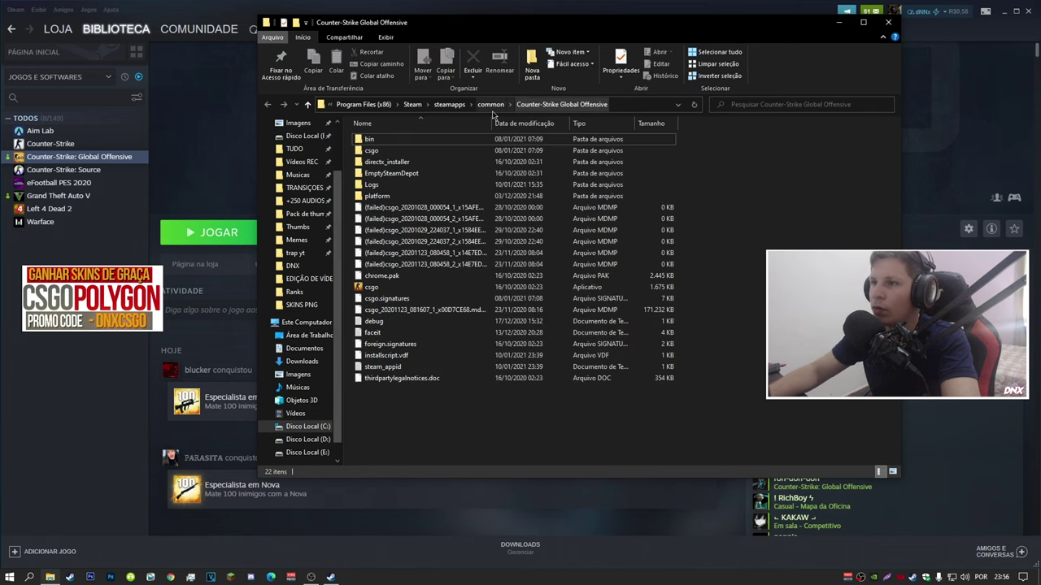
click(492, 106)
right_click(406, 140)
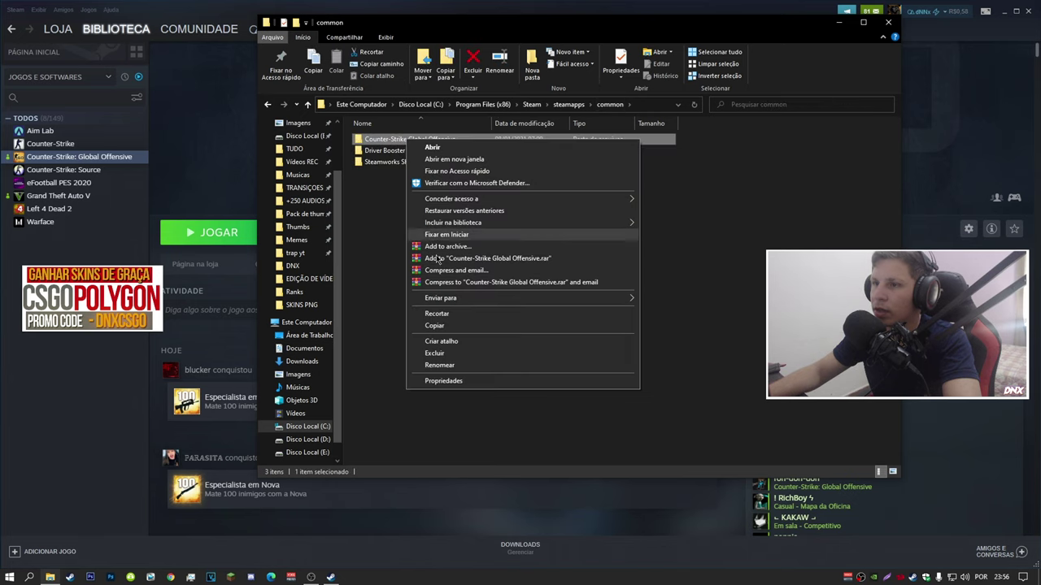
click(445, 381)
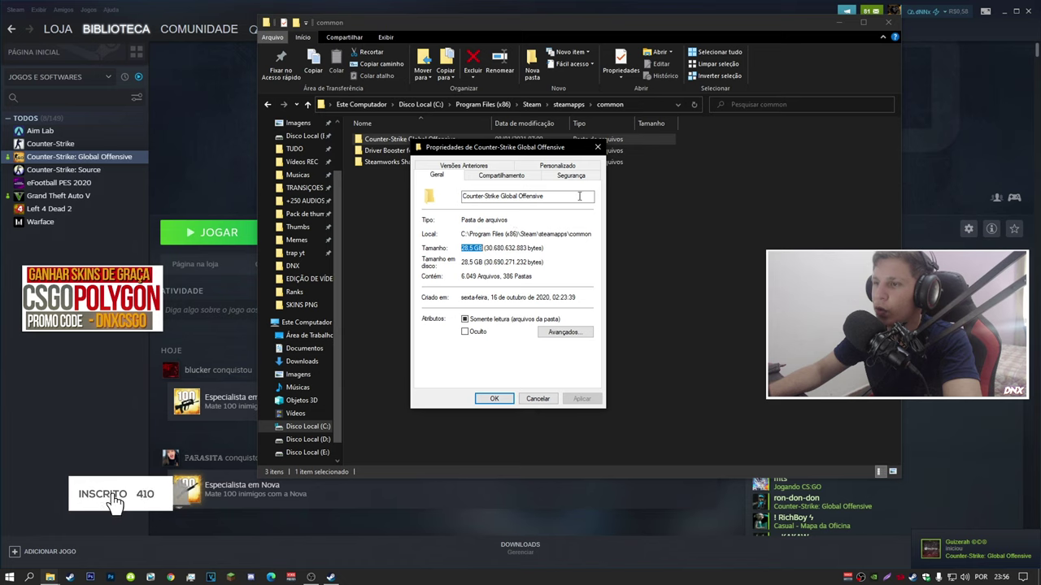
key(Escape)
Open the workshop folder inside the game's csgo and maps folders.
double_click(374, 144)
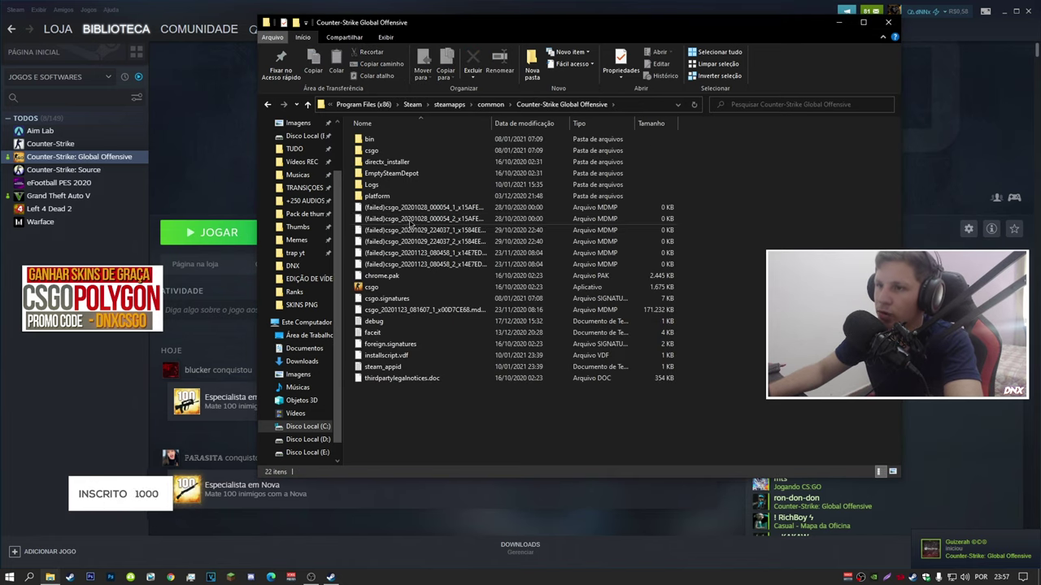
double_click(372, 151)
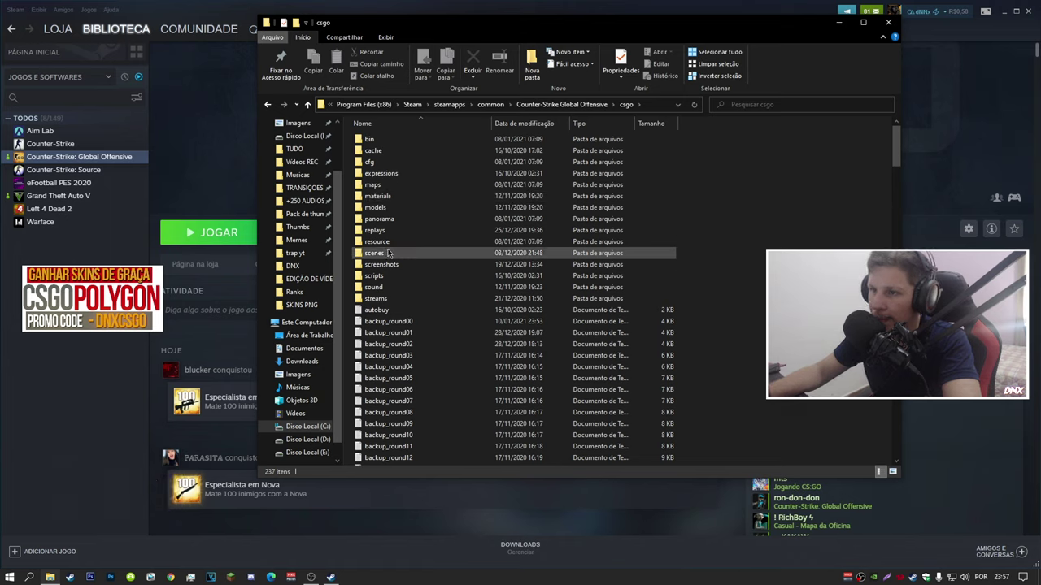
click(386, 186)
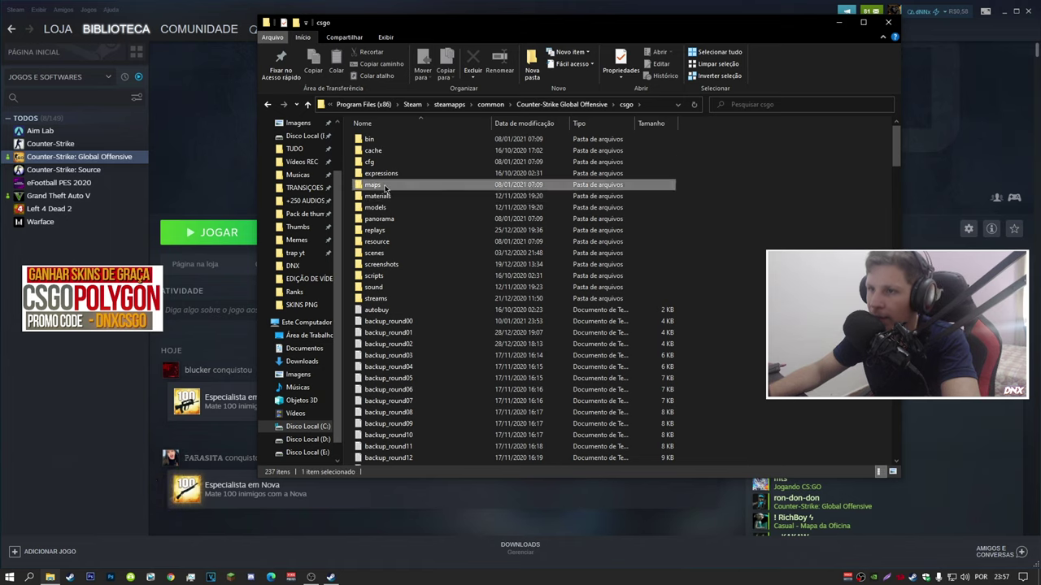
double_click(386, 186)
double_click(394, 174)
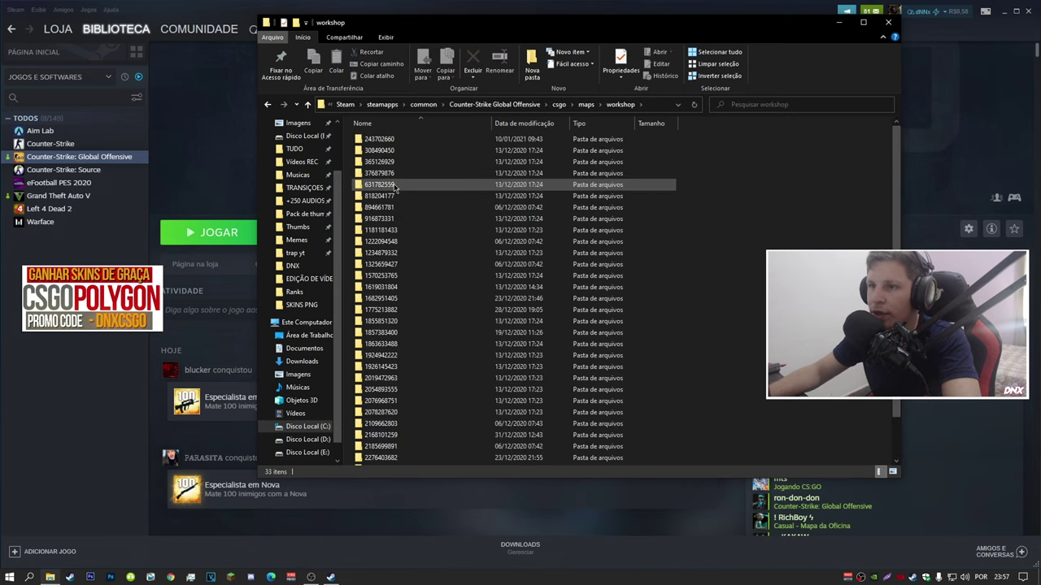
Return to the maps folder and check the workshop folder's size in its properties.
key(alt+Left)
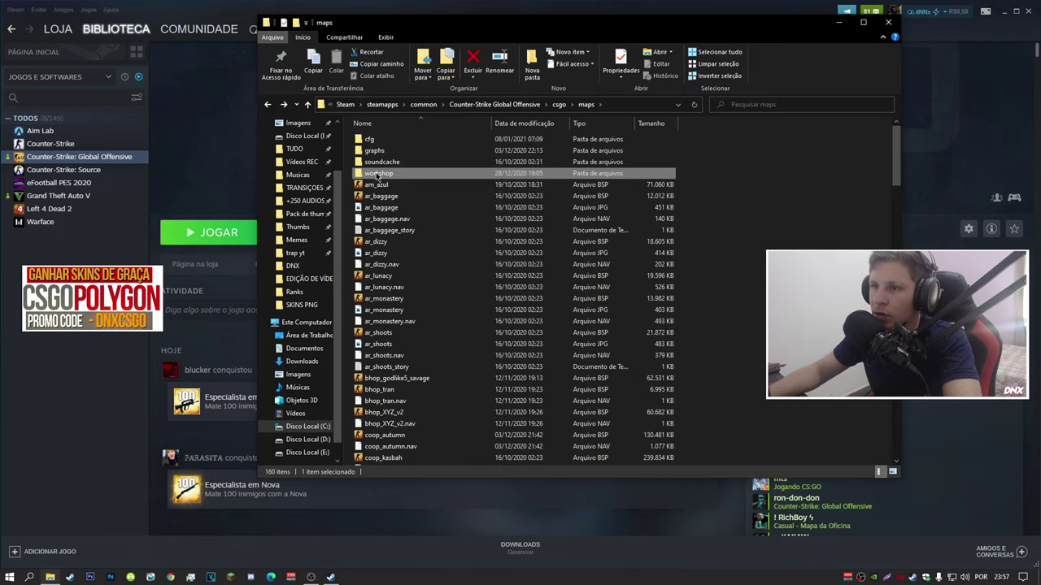
right_click(378, 176)
click(390, 418)
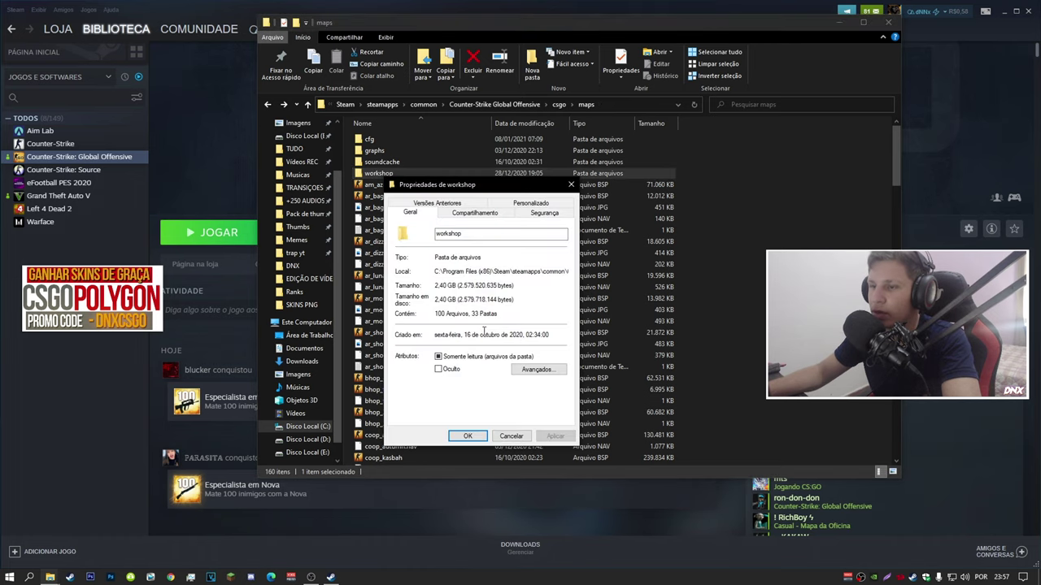
click(570, 185)
Look into the cfg folder inside csgo, and return to the common folder.
key(alt+Left)
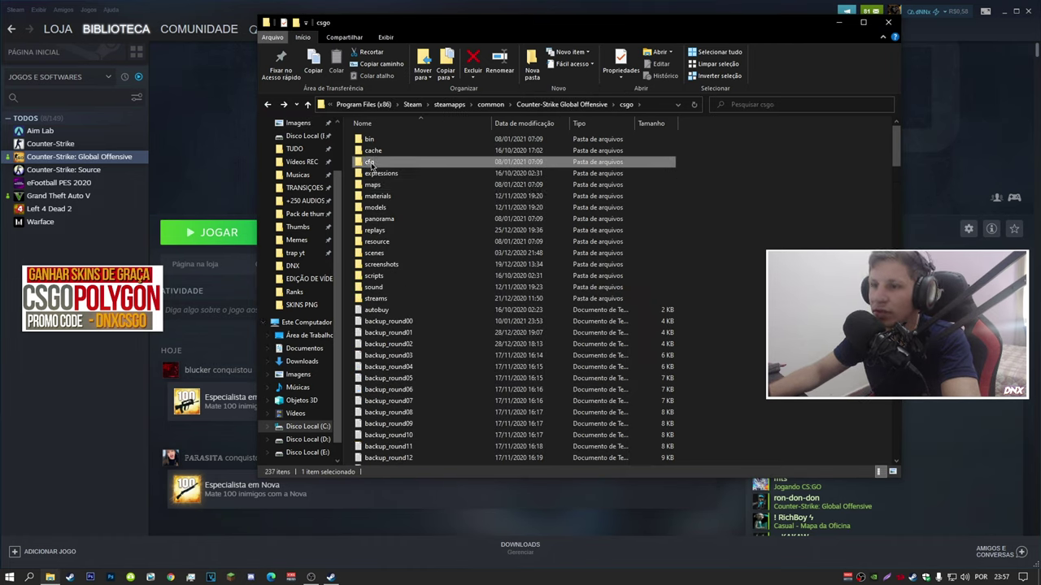
double_click(370, 162)
click(267, 104)
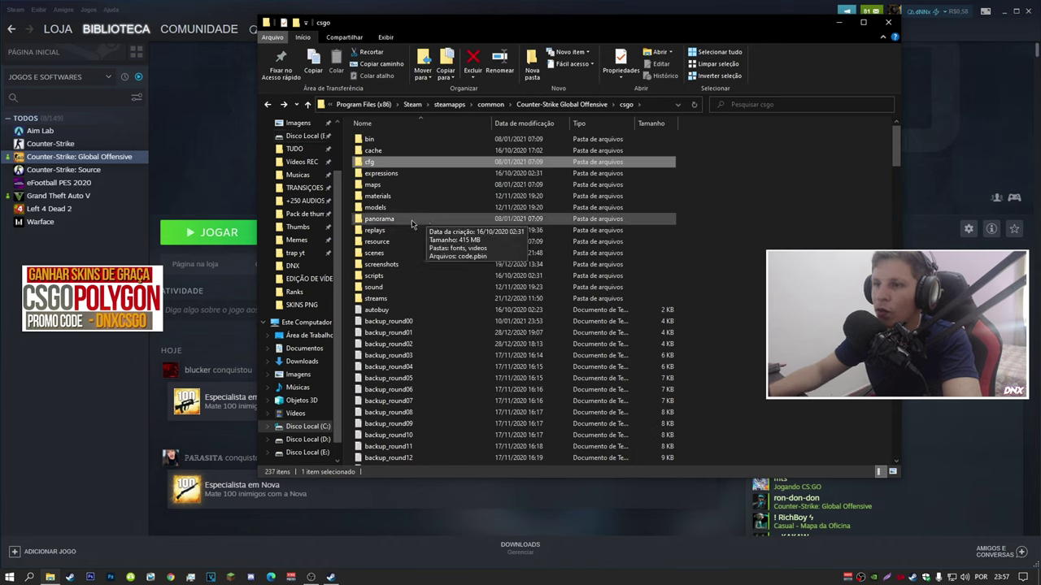
click(267, 104)
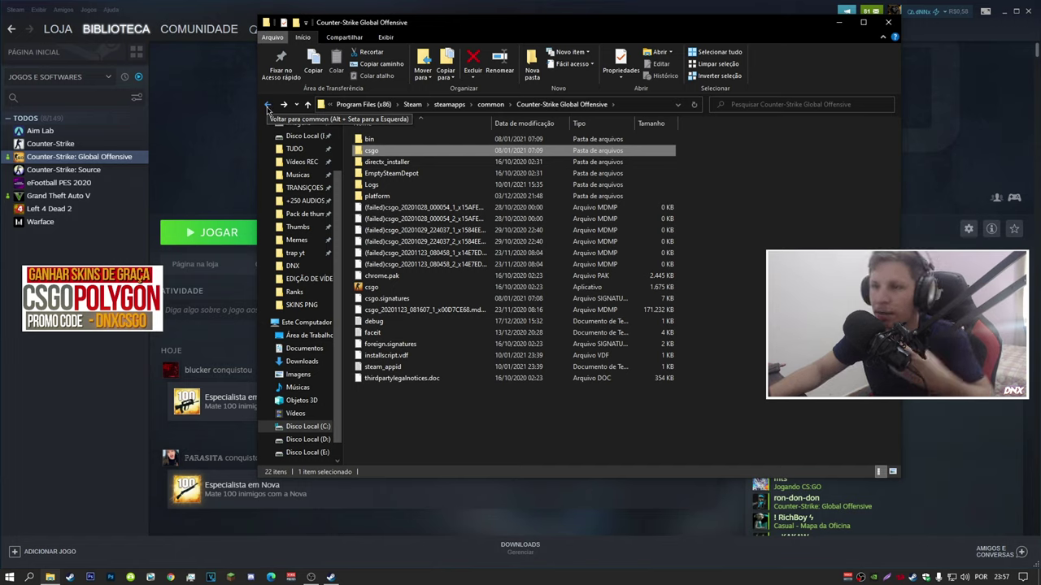
click(268, 105)
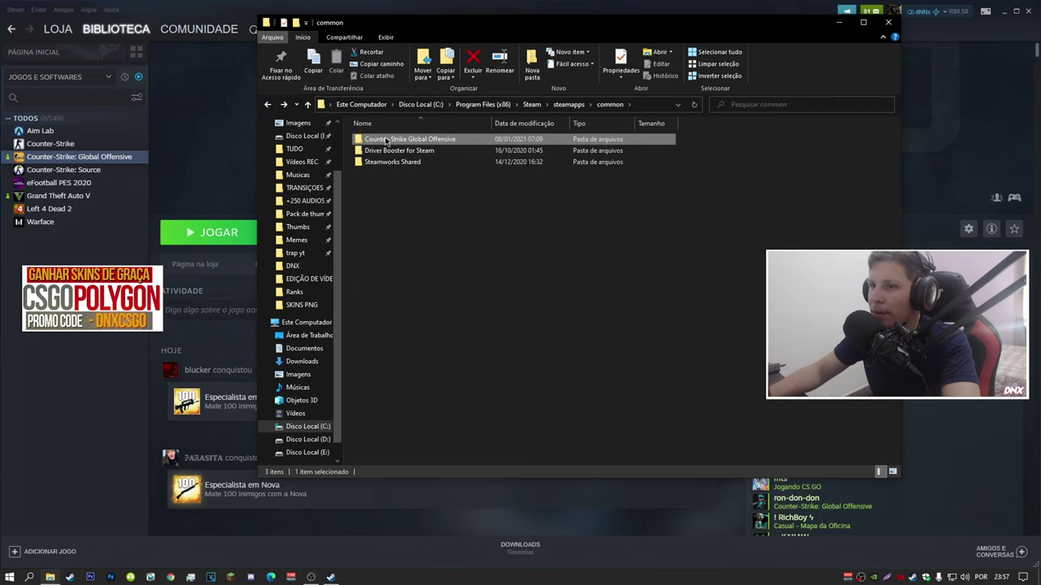
mouse_move(383, 143)
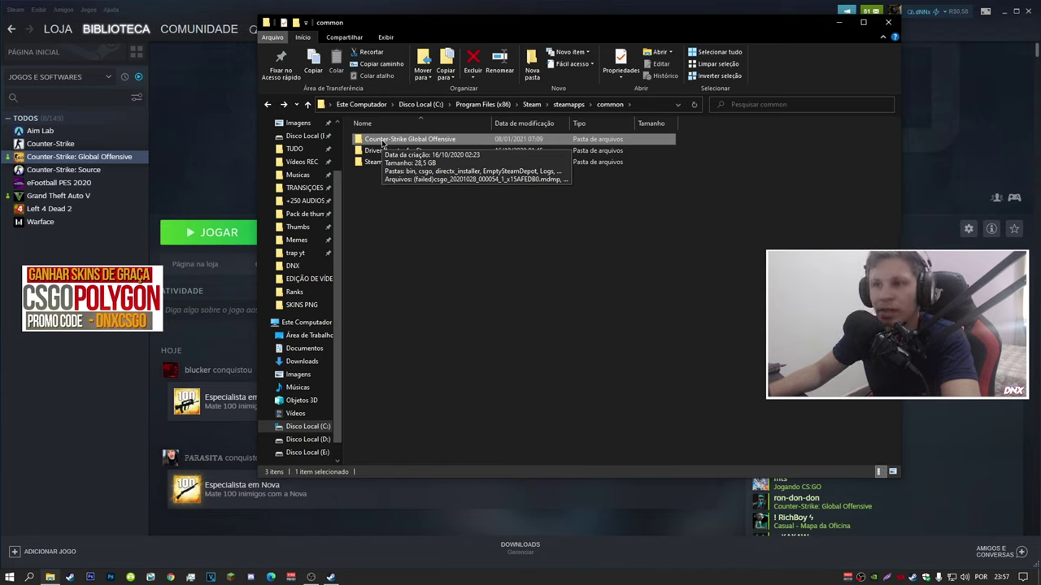
key(Delete)
key(Escape)
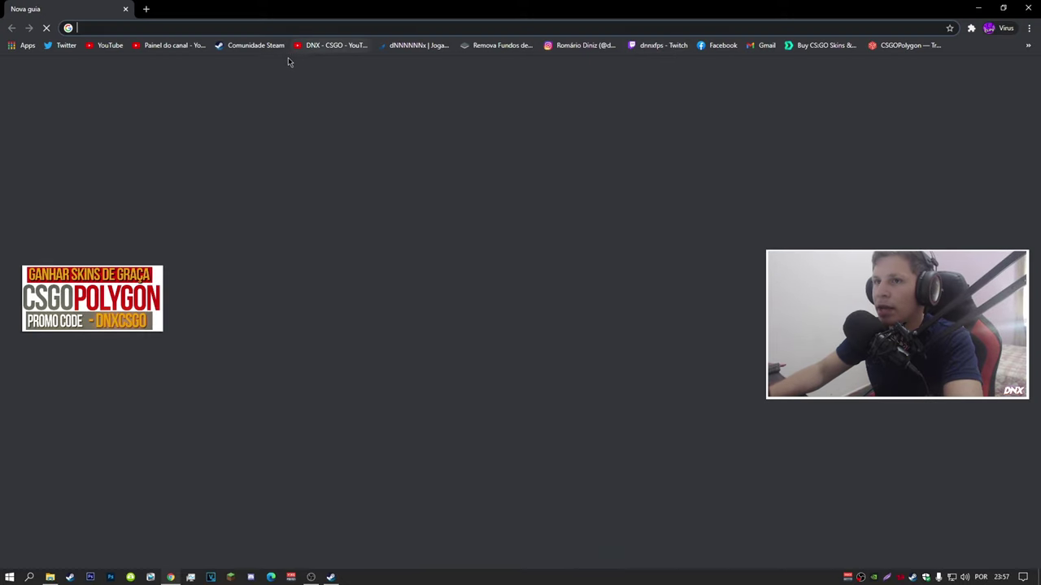
In the Chrome browser, open the bookmarked Steam Community site and go to its Workshop.
click(254, 44)
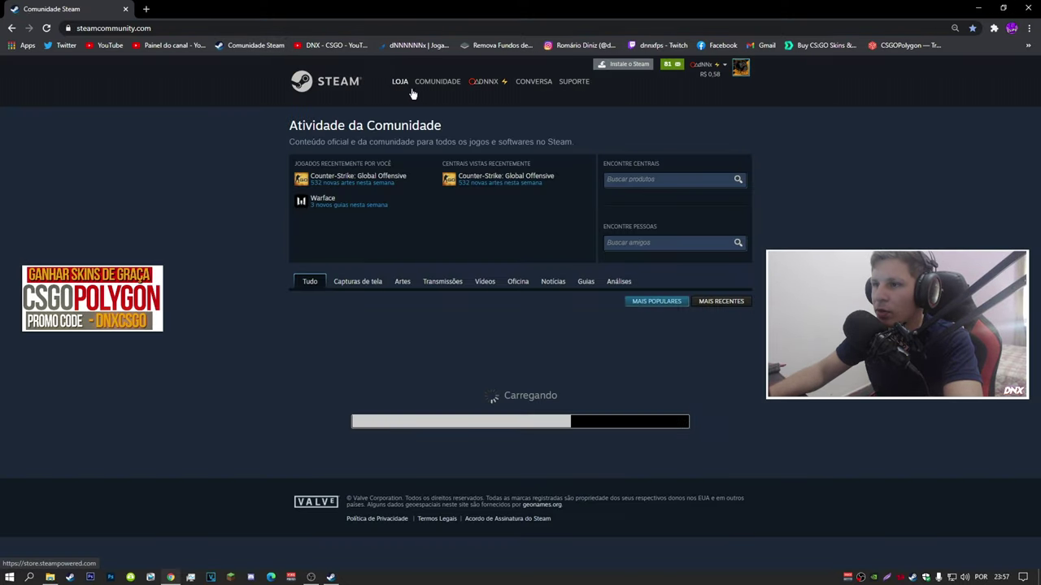
mouse_move(485, 85)
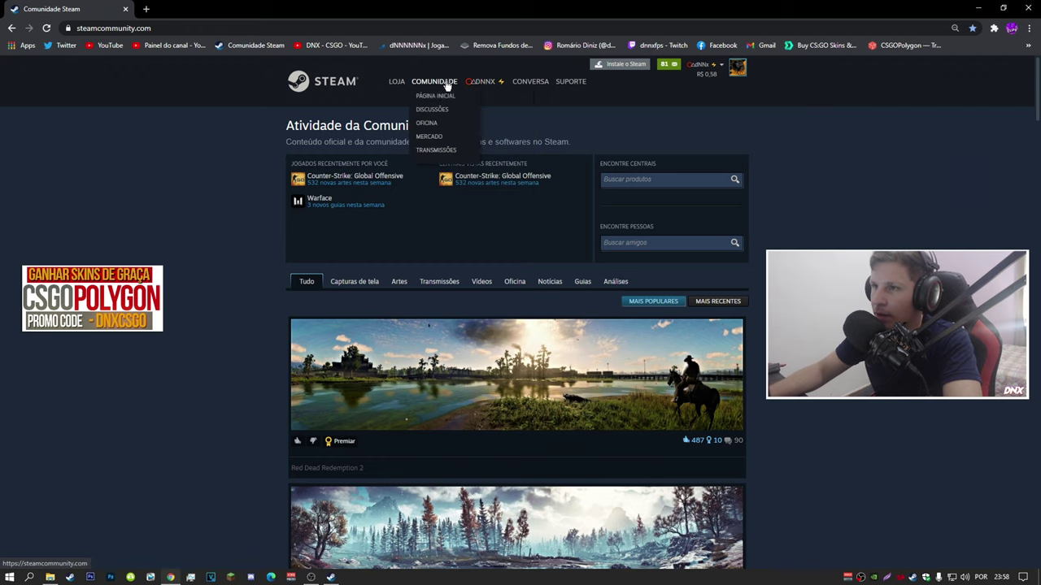
click(445, 128)
mouse_move(450, 87)
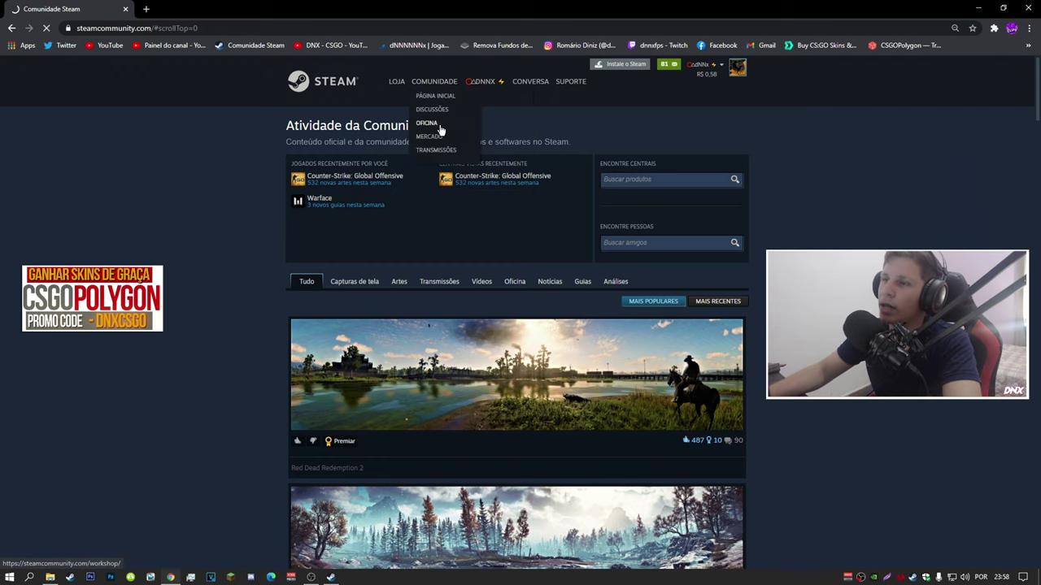
click(439, 124)
Sort the workshops by those most played by the account and open the Counter-Strike: Global Offensive workshop.
scroll(561, 132, down, 1)
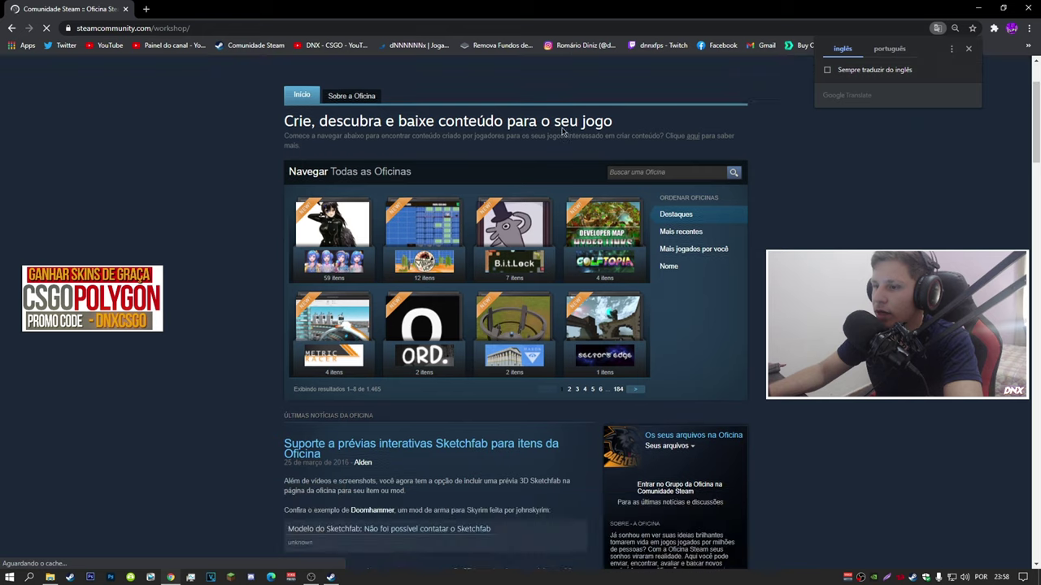
scroll(674, 233, down, 3)
scroll(667, 287, up, 2)
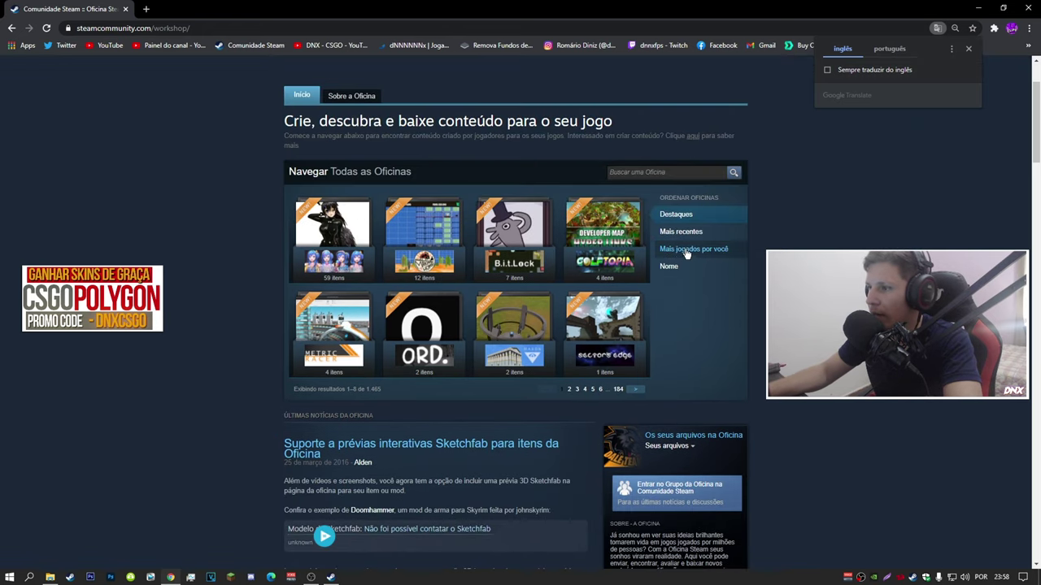
click(686, 252)
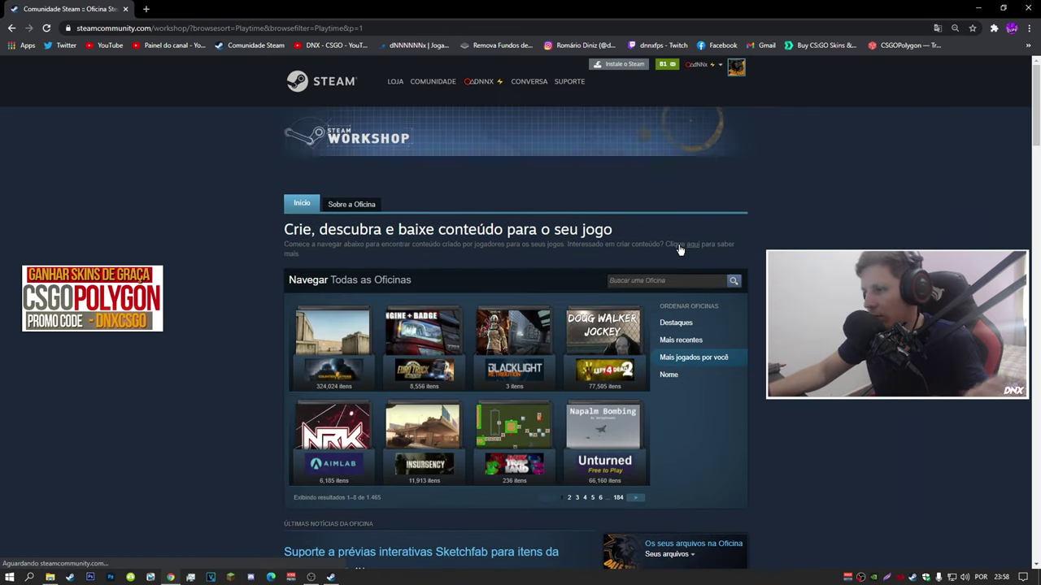
scroll(407, 280, down, 1)
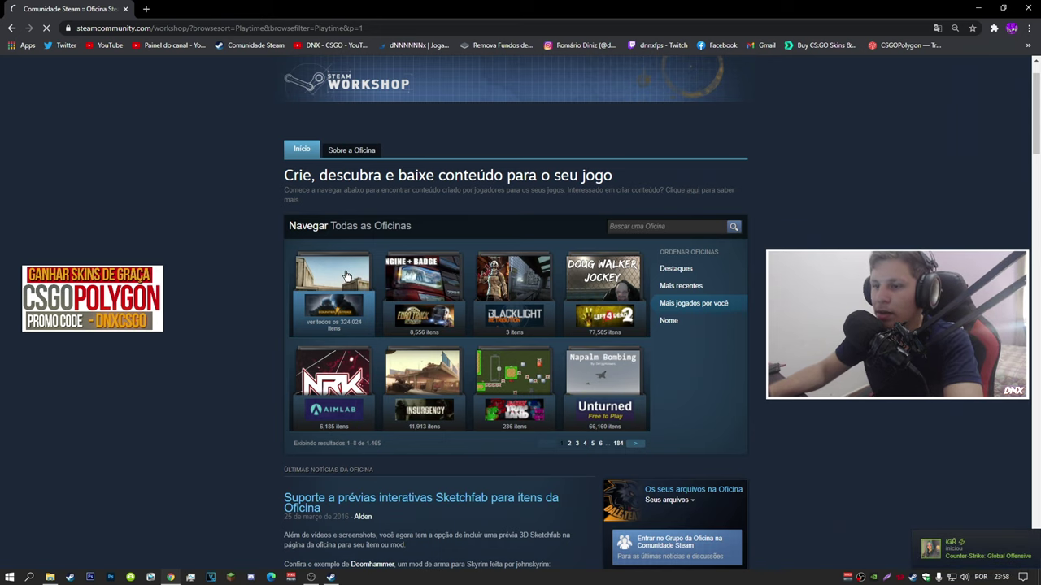
click(345, 277)
Show the account's subscribed workshop items for Counter-Strike: Global Offensive.
scroll(340, 278, down, 2)
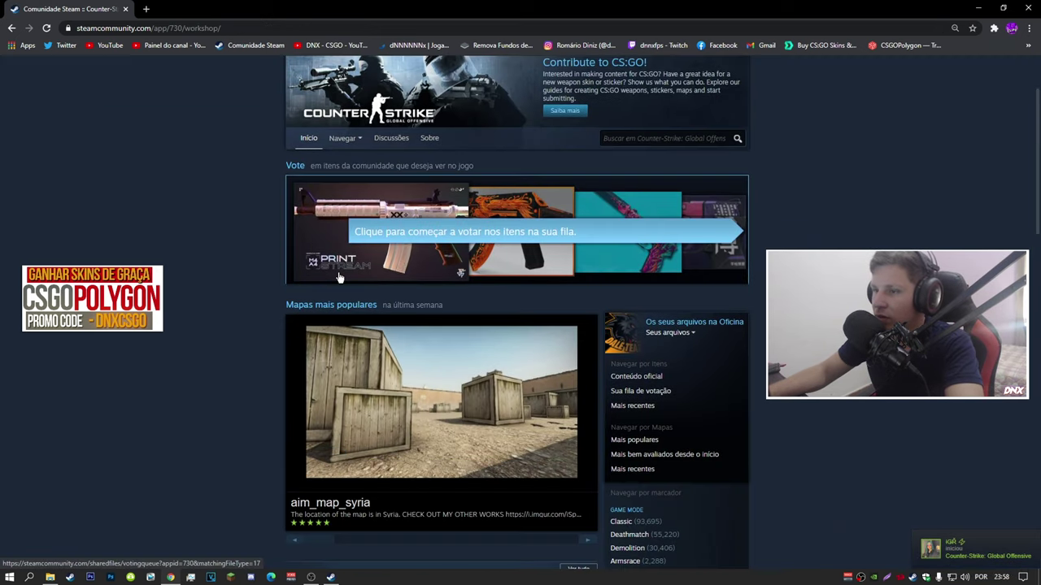
click(348, 225)
scroll(551, 130, down, 2)
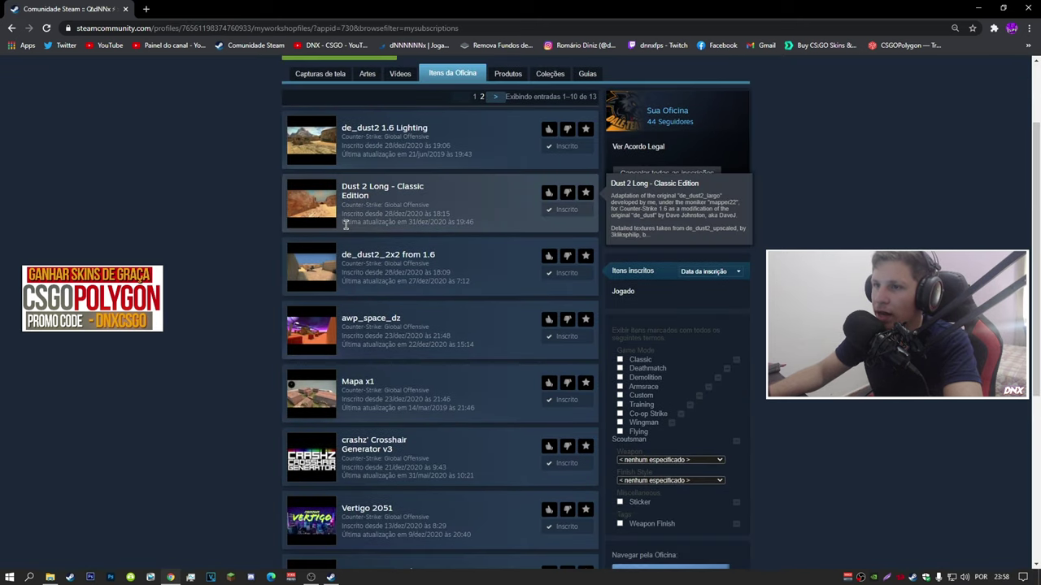
Unsubscribe from de_dust2 1.6 Lighting, Dust 2 Long - Classic Edition, de_dust2_2x2 from 1.6 and awp_space_dz.
click(566, 146)
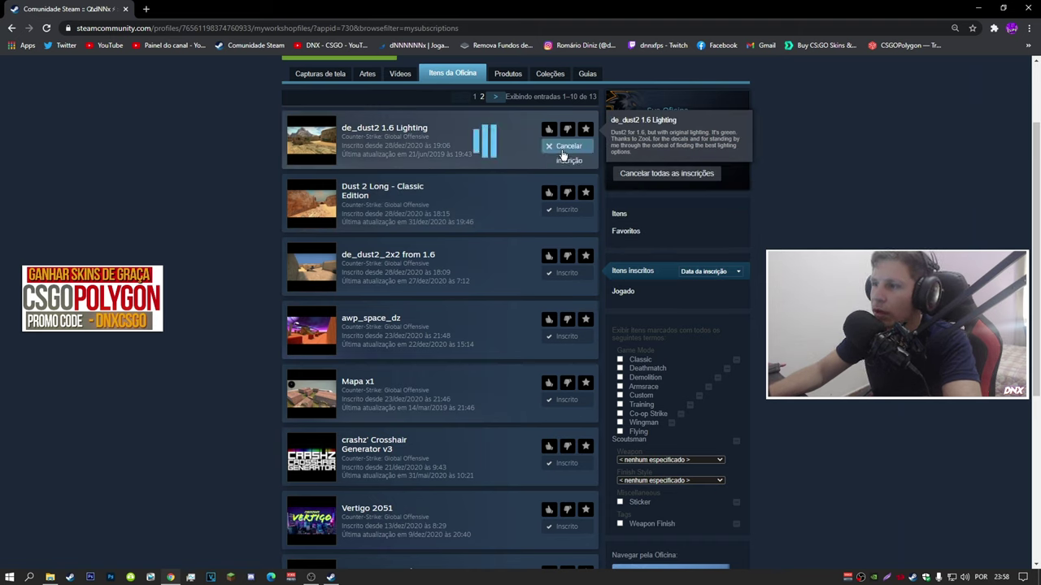
click(561, 210)
click(566, 273)
click(563, 335)
Unsubscribe from Mapa x1, crashz' Crosshair Generator v3 and Vertigo 2051.
scroll(553, 309, down, 2)
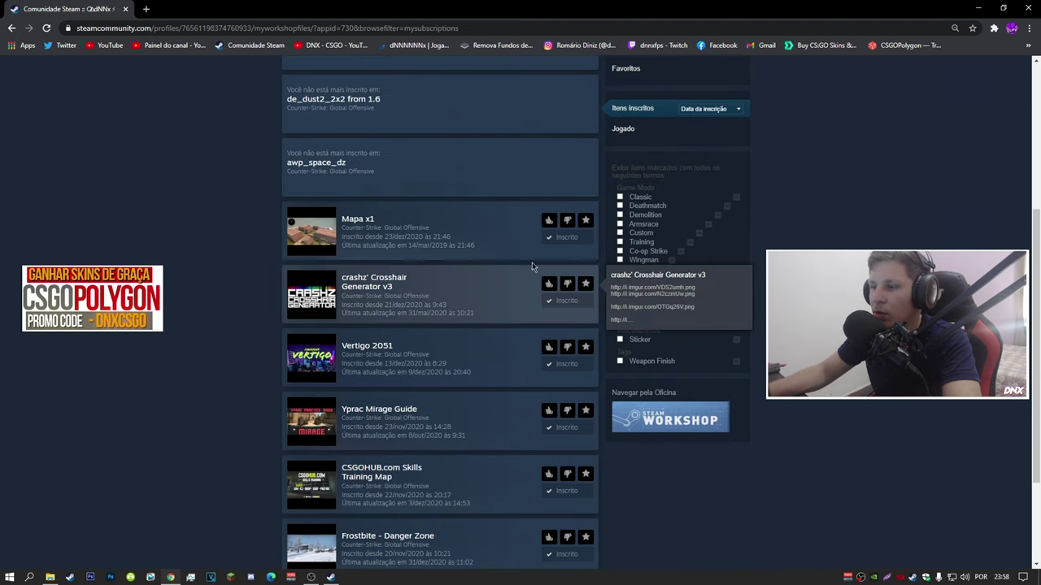
click(559, 241)
scroll(561, 248, down, 1)
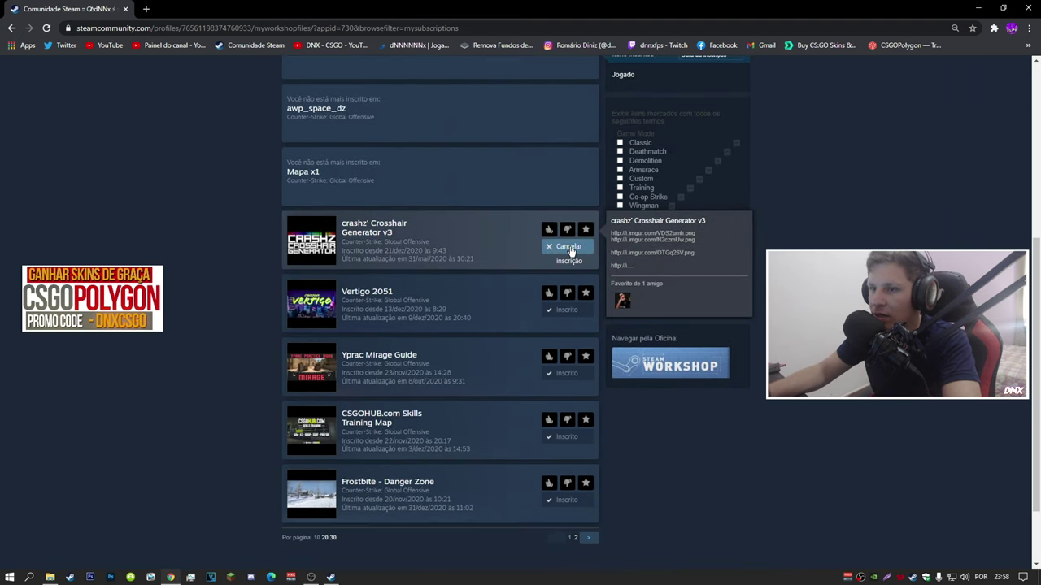
click(574, 253)
scroll(574, 254, down, 1)
click(566, 221)
Unsubscribe from Yprac Mirage Guide, CSGOHUB.com Skills Training Map and Frostbite - Danger Zone.
click(567, 283)
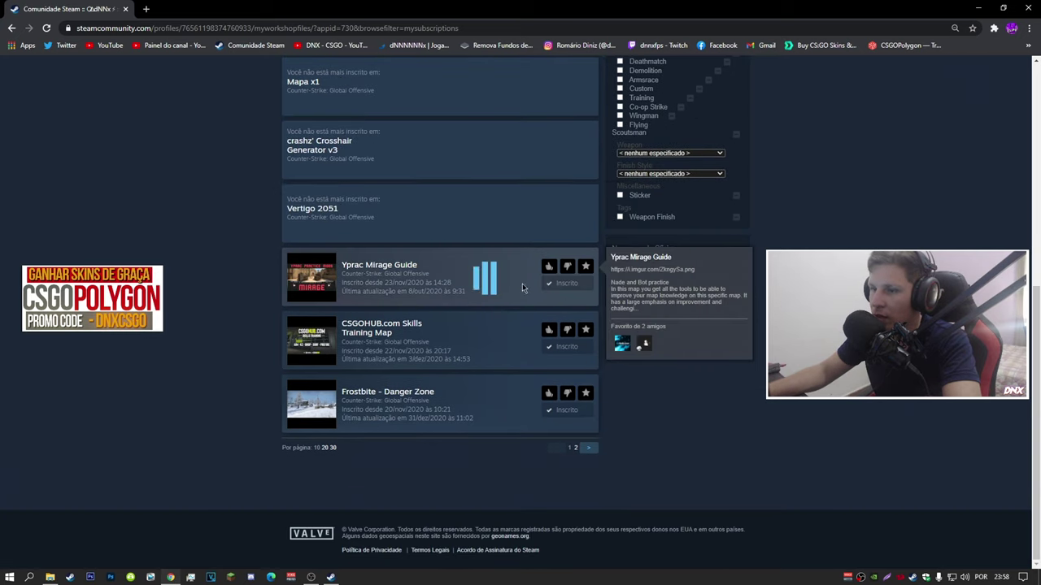
click(562, 348)
click(564, 413)
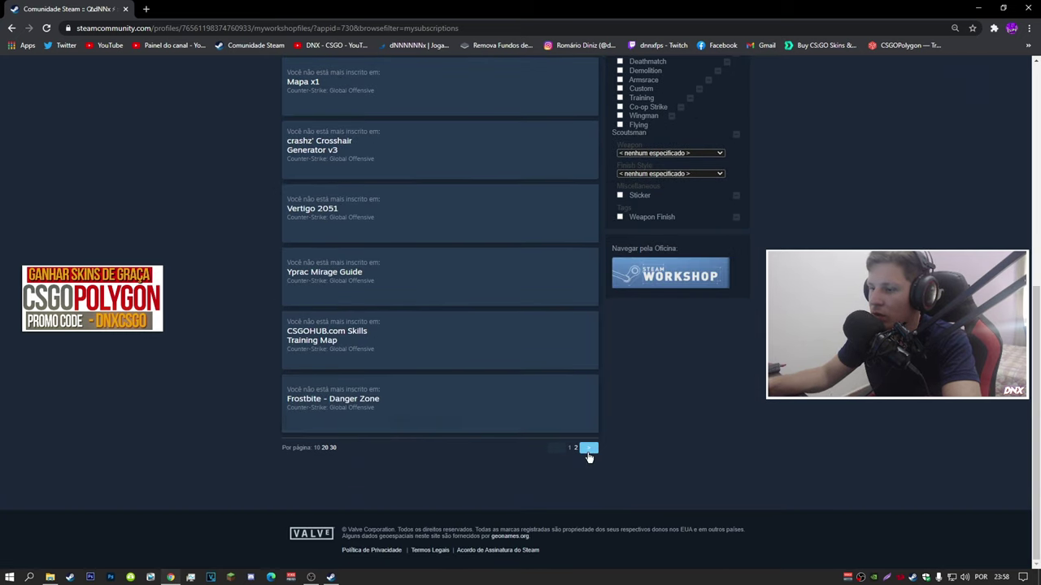
Go to the second page of subscribed items and unsubscribe from 1v1 Glass and Show your skin.
click(589, 448)
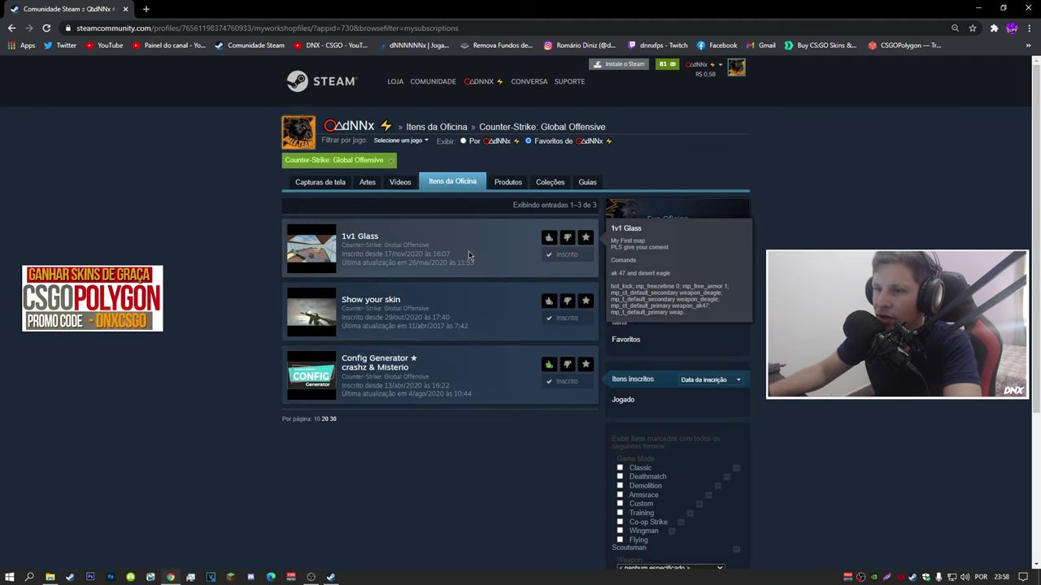
click(565, 257)
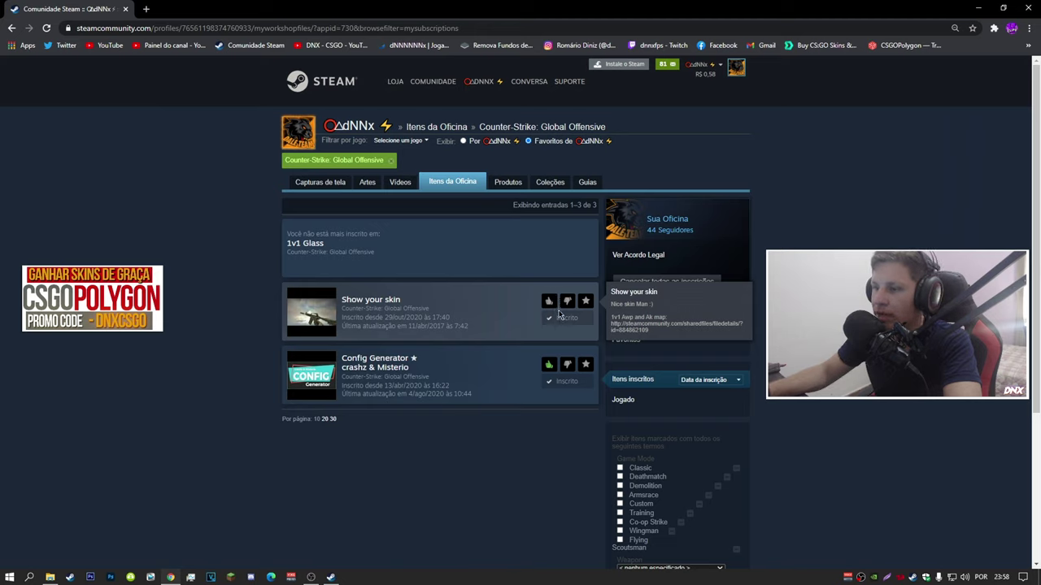
click(565, 319)
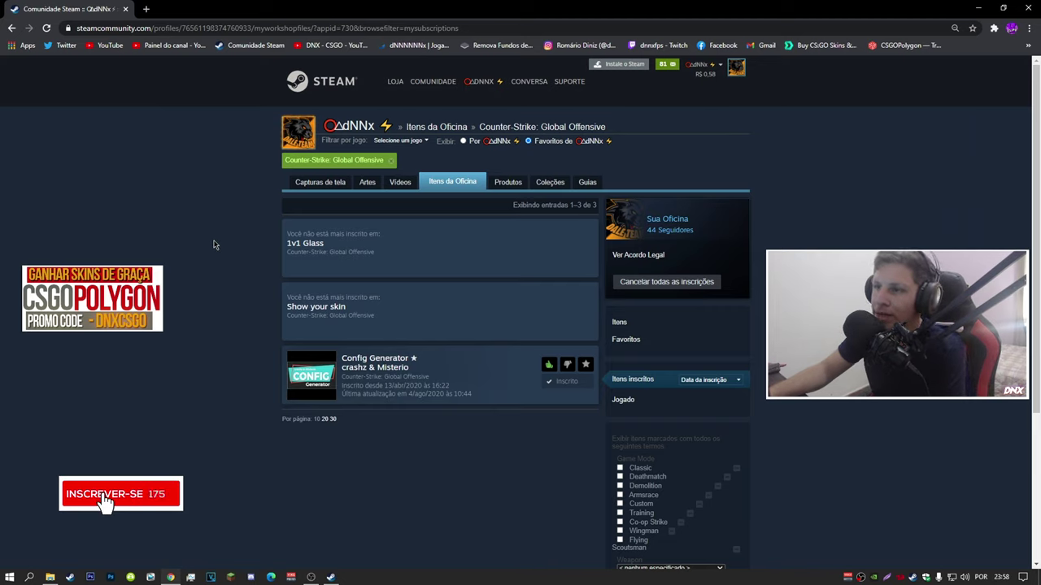
mouse_move(472, 96)
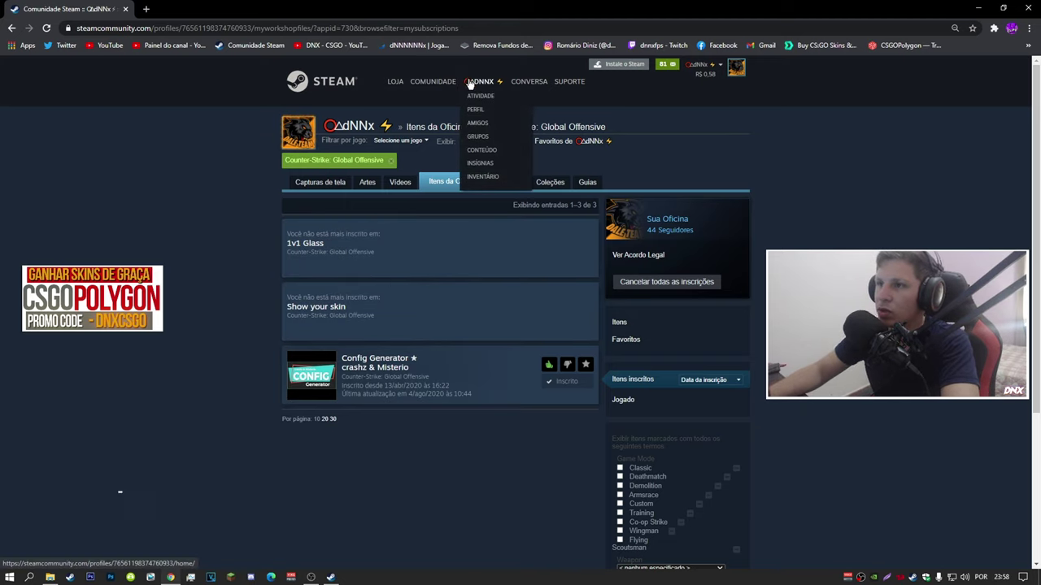
mouse_move(384, 370)
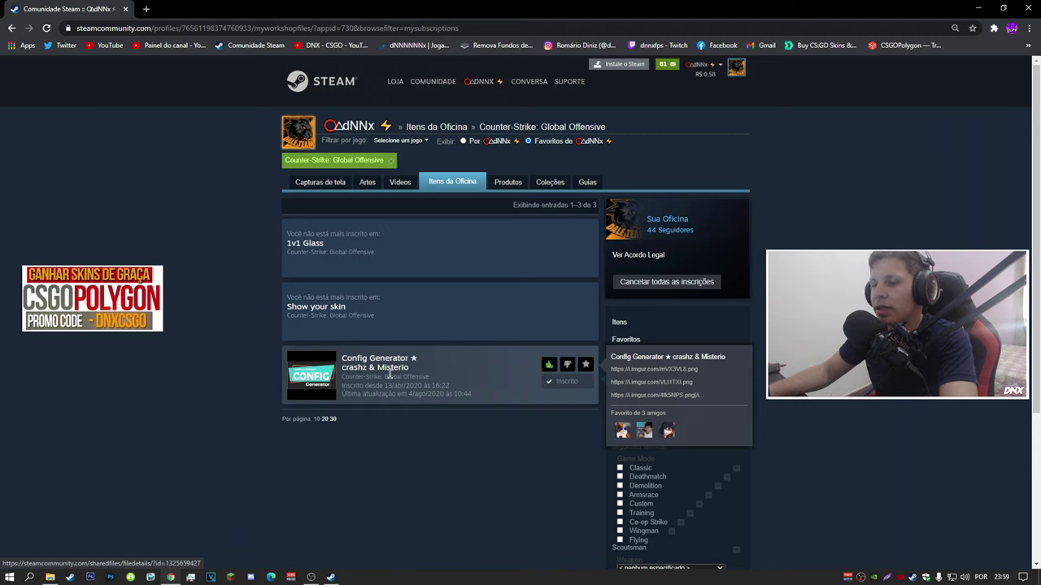
Close the common folder window and open the userdata folder inside Steam under Arquivos de Programas (x86) on drive C.
click(474, 178)
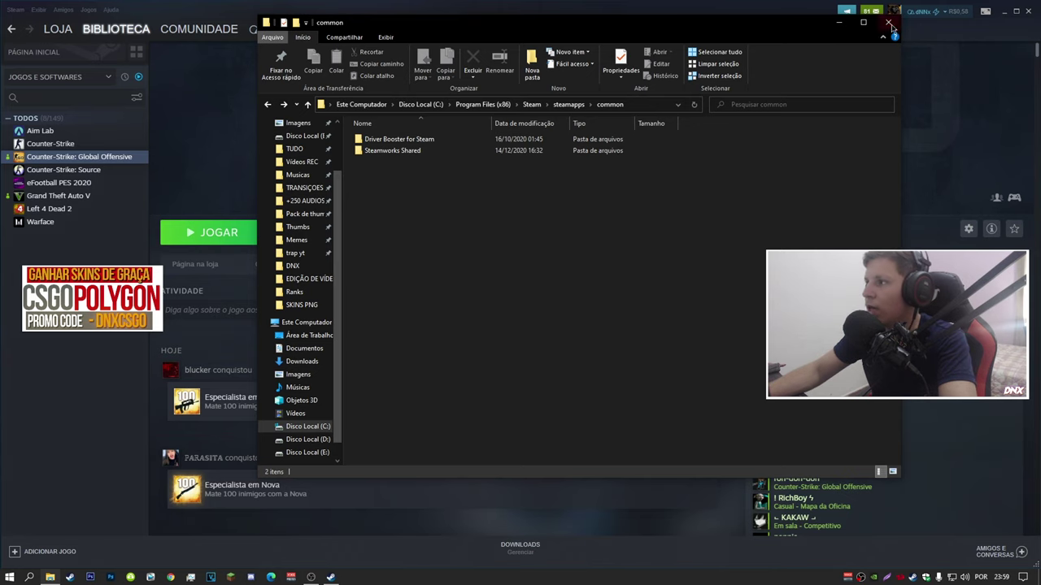
click(889, 23)
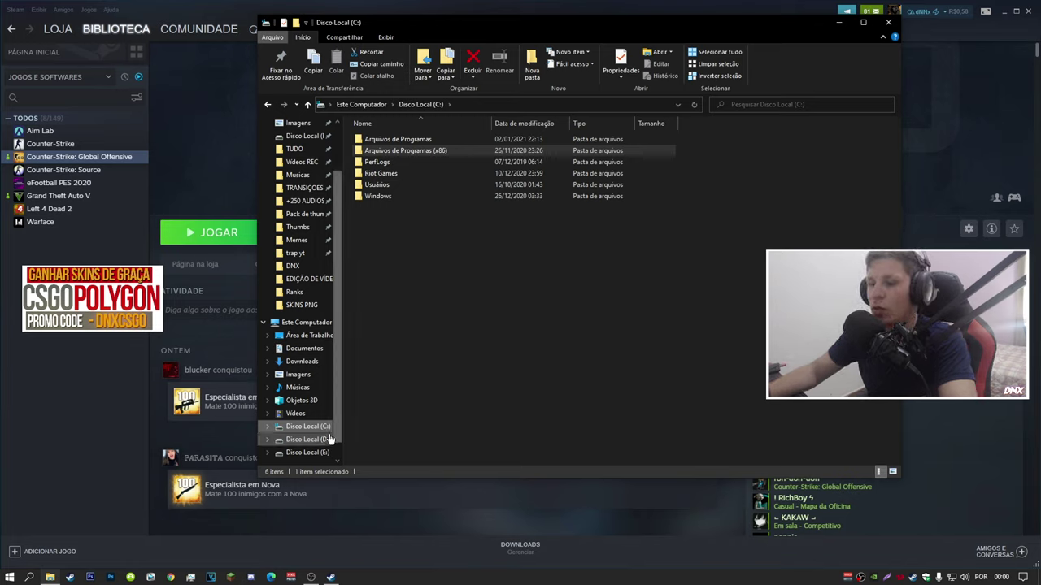
click(287, 428)
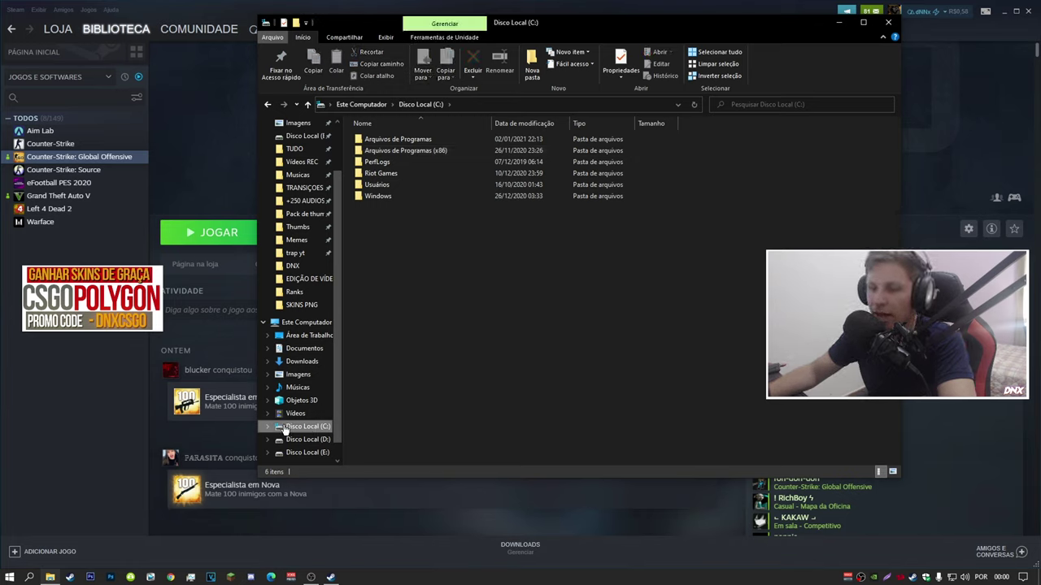
double_click(395, 151)
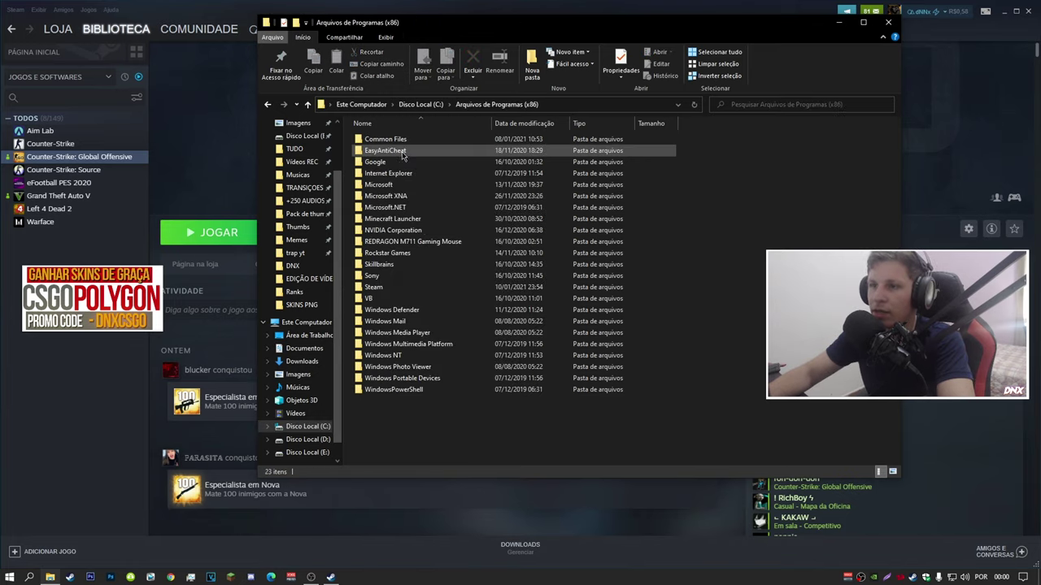
double_click(383, 288)
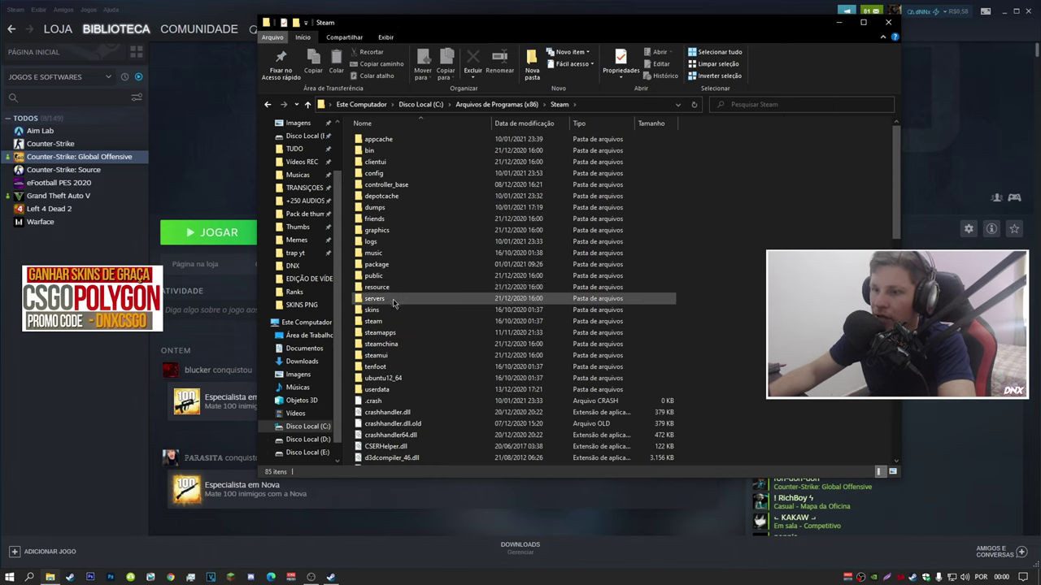
double_click(380, 390)
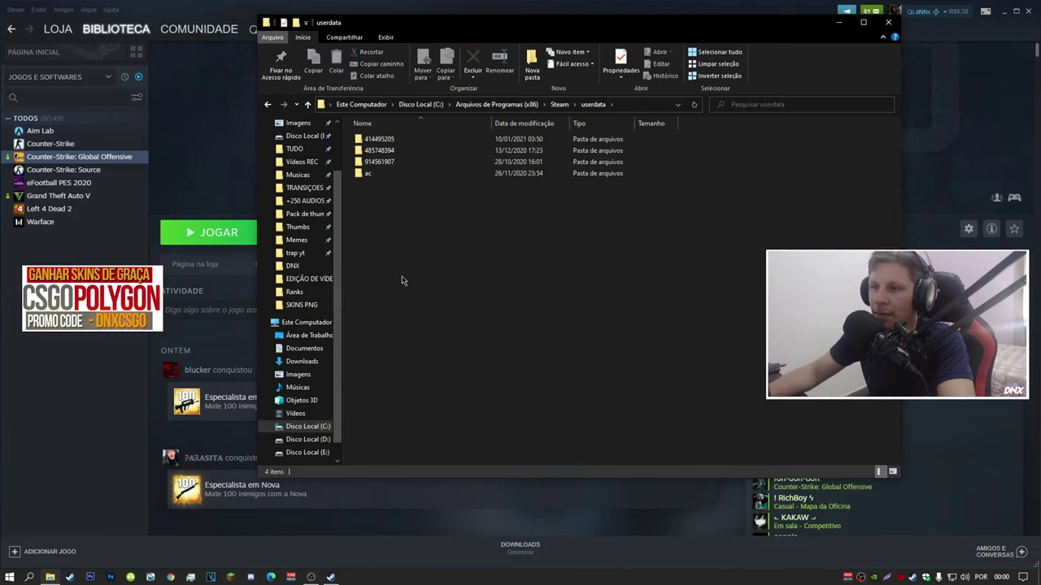
Inspect the contents of the numbered account folders inside userdata and return to userdata.
double_click(367, 163)
click(272, 108)
key(Down)
key(Return)
click(269, 109)
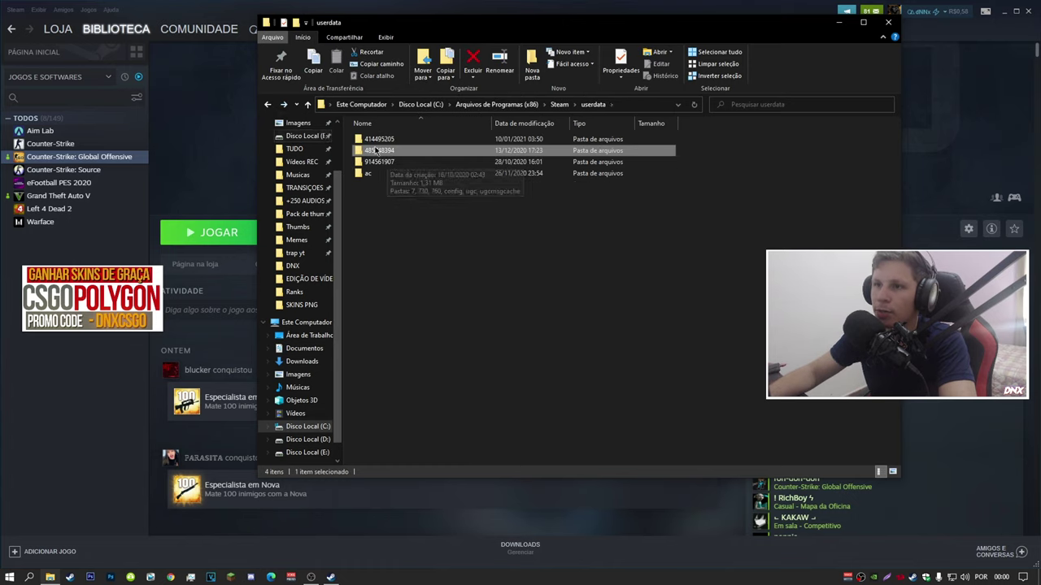
double_click(377, 141)
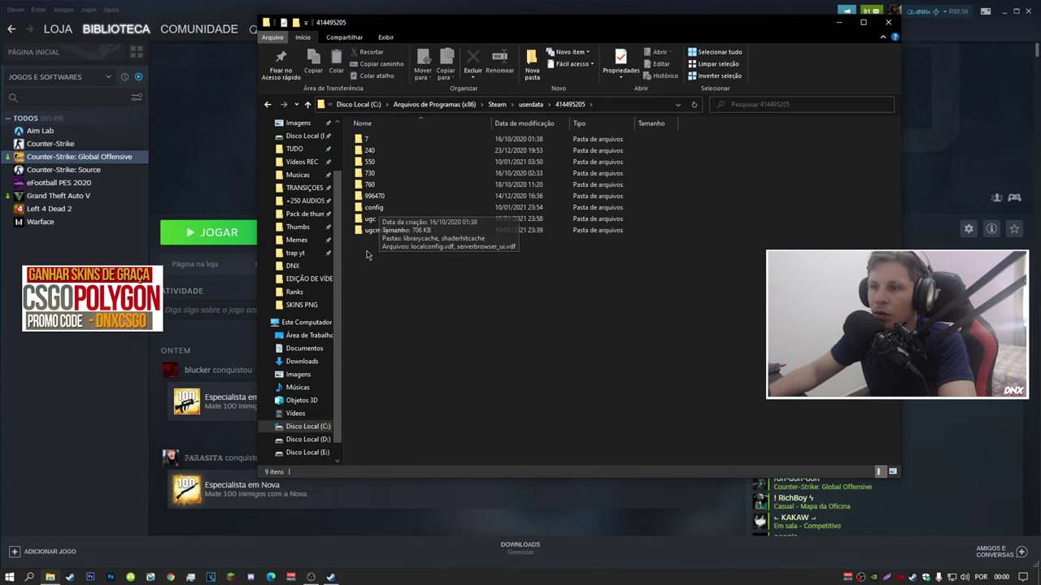
click(268, 104)
click(379, 213)
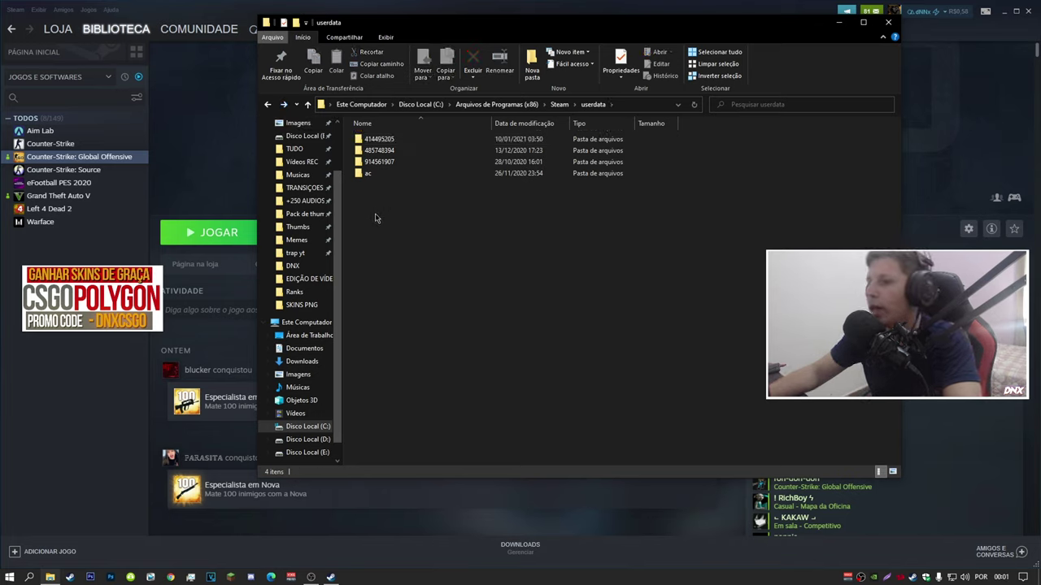
Examine the ac folder and recheck the first numbered account folder in userdata.
double_click(367, 173)
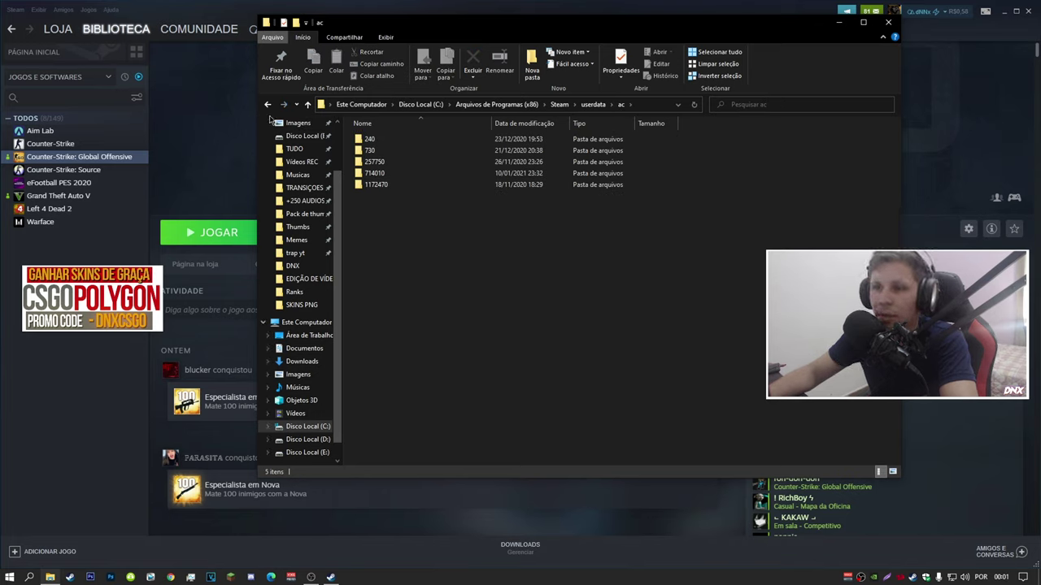
click(267, 104)
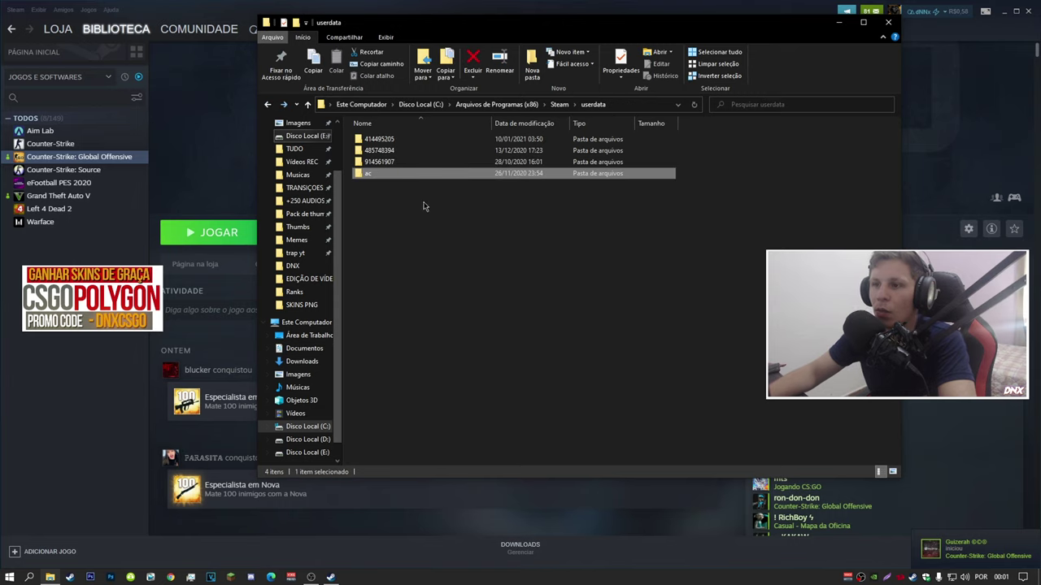
double_click(379, 139)
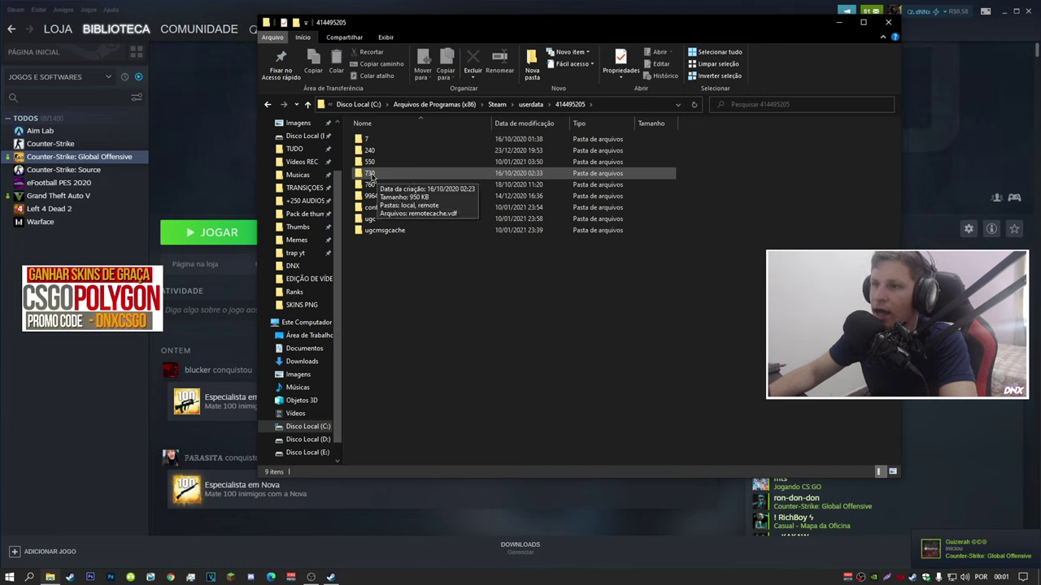
click(267, 104)
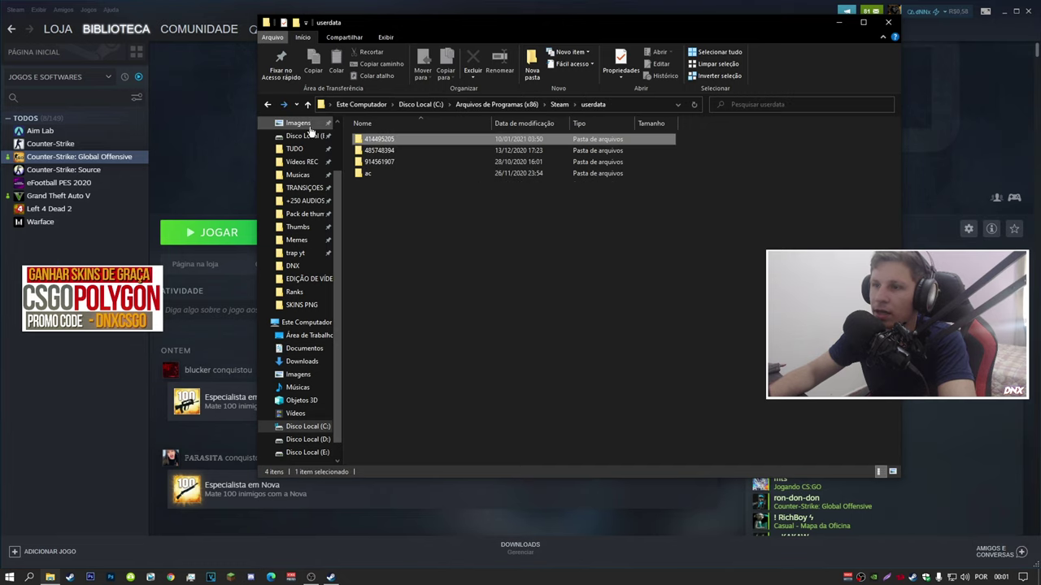
double_click(387, 140)
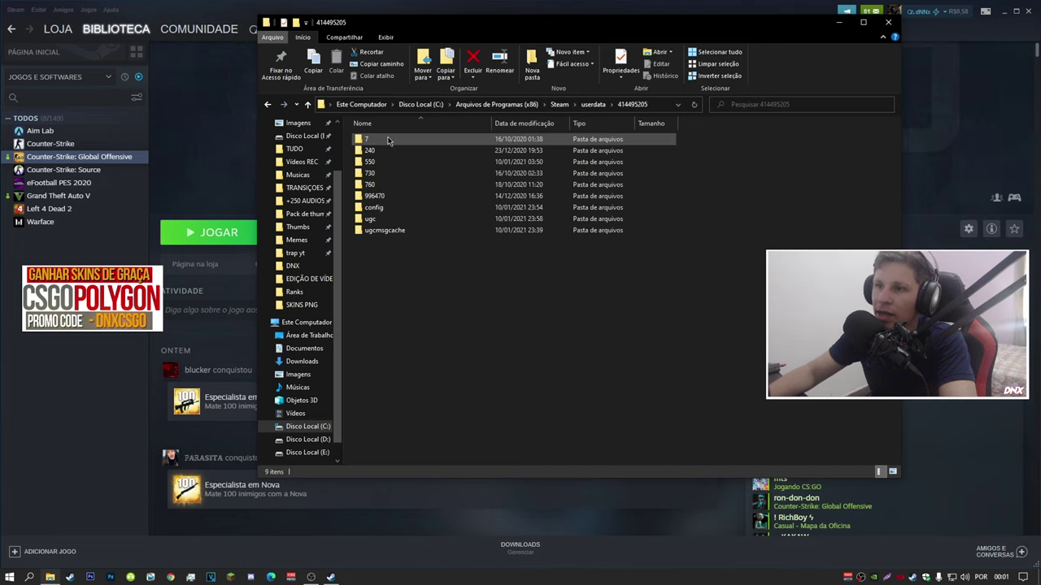
click(268, 104)
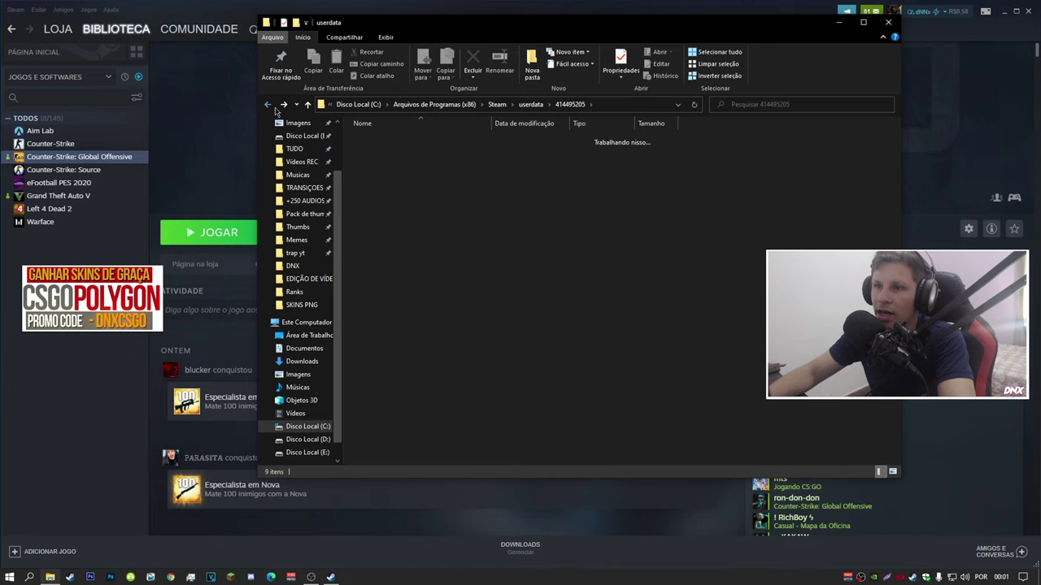
Delete all the folders inside userdata and close the folder window.
drag(383, 255, 387, 131)
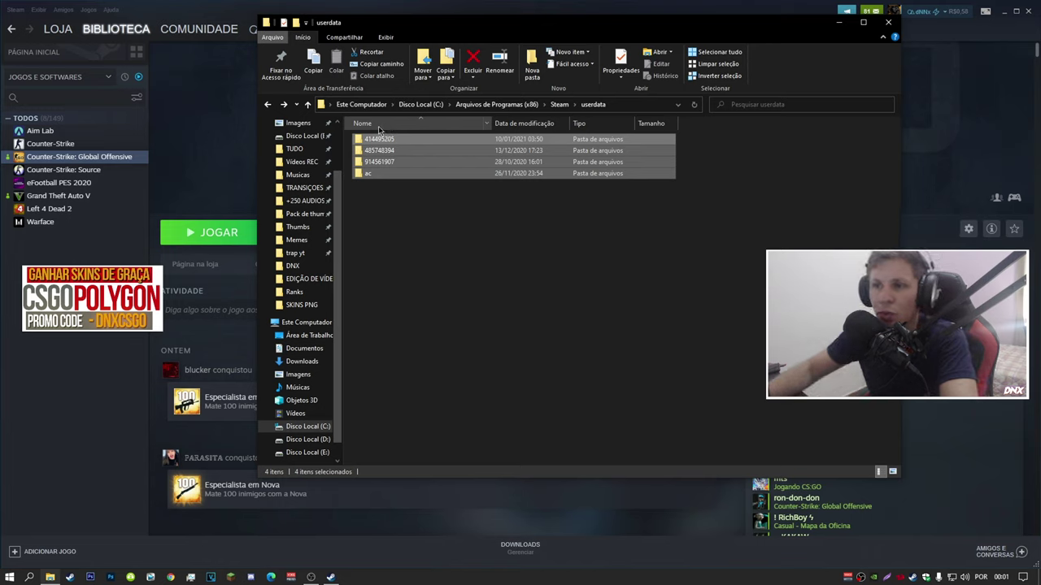
key(Delete)
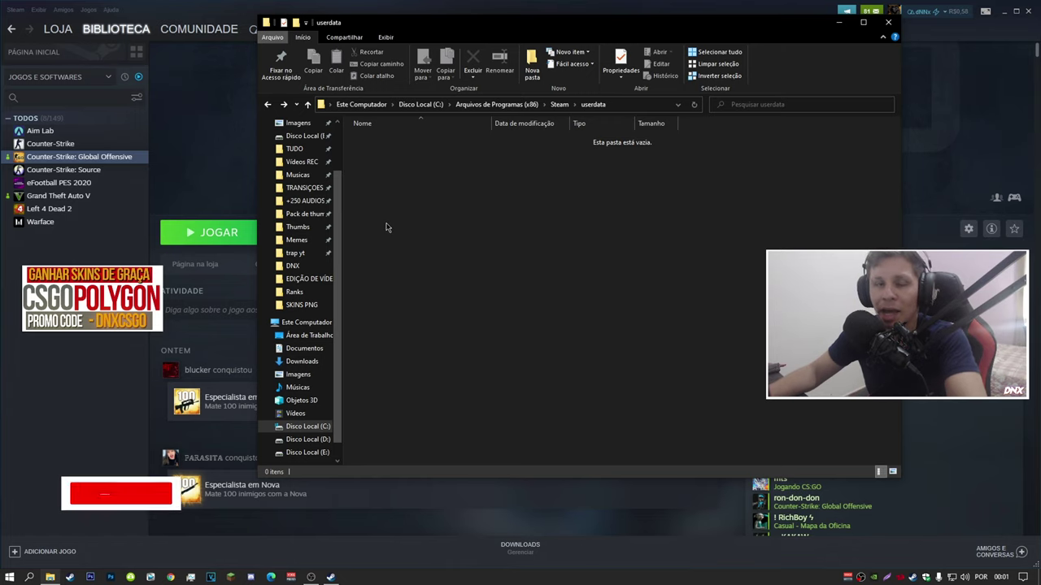
click(888, 23)
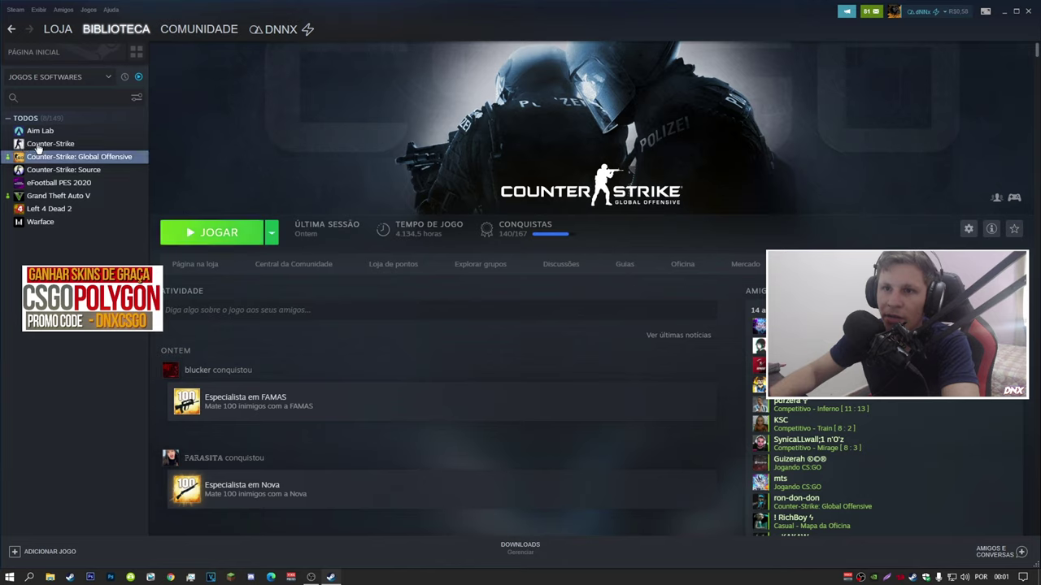
Uninstall eFootball PES 2020 from the Steam library and confirm the removal.
click(37, 188)
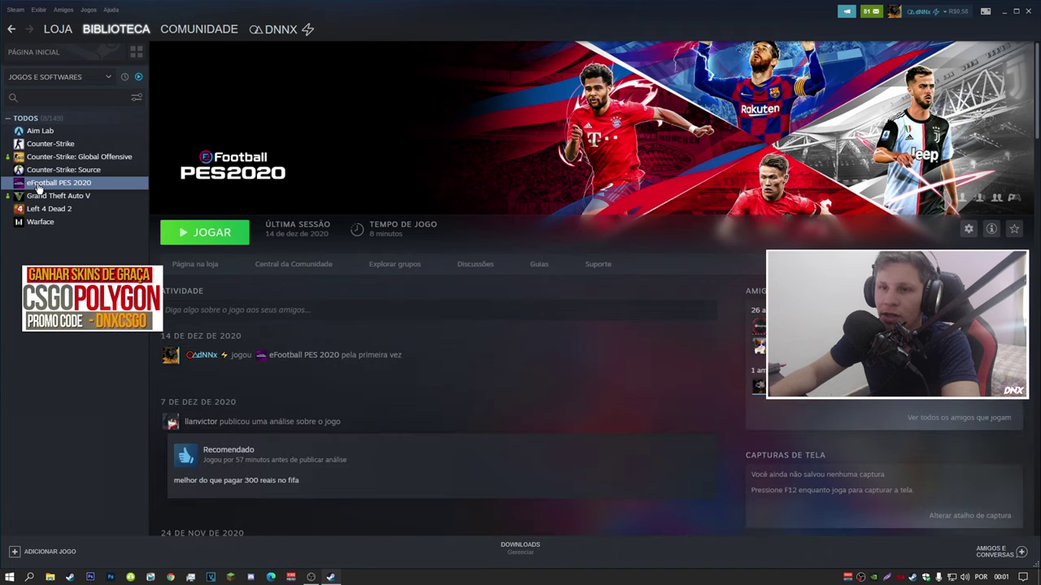
right_click(38, 189)
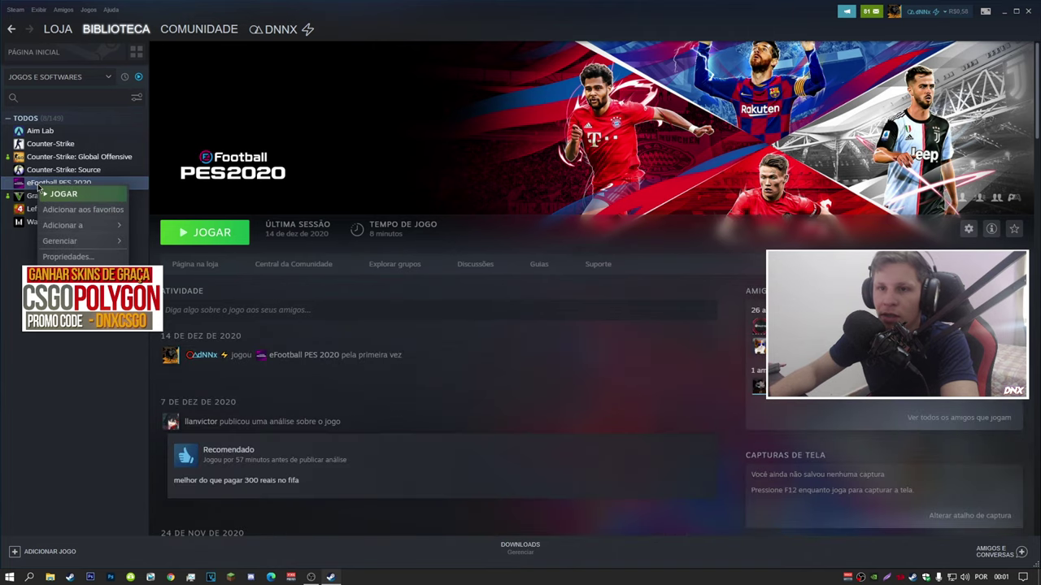
mouse_move(72, 244)
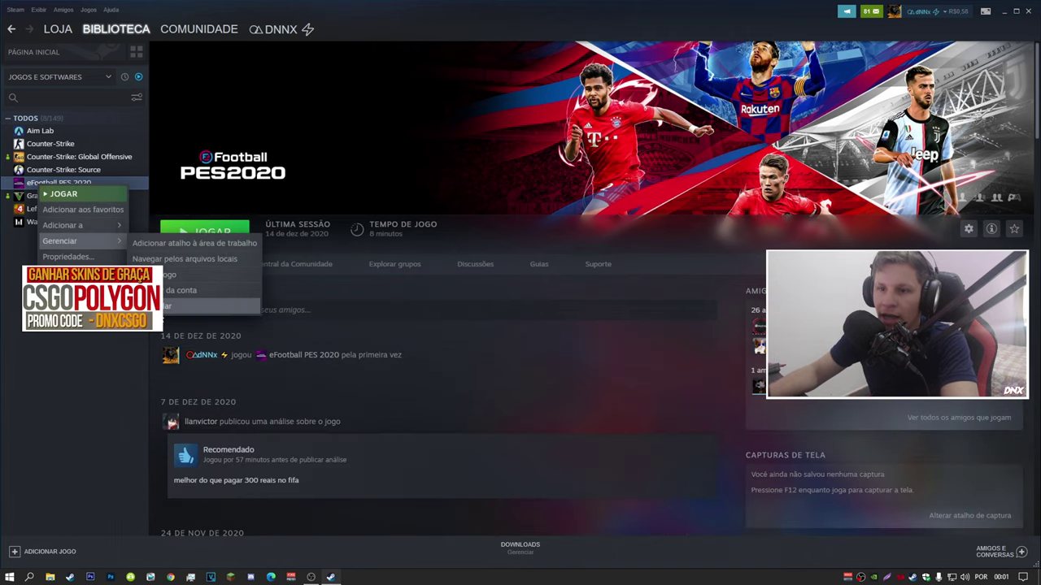
click(244, 306)
click(450, 335)
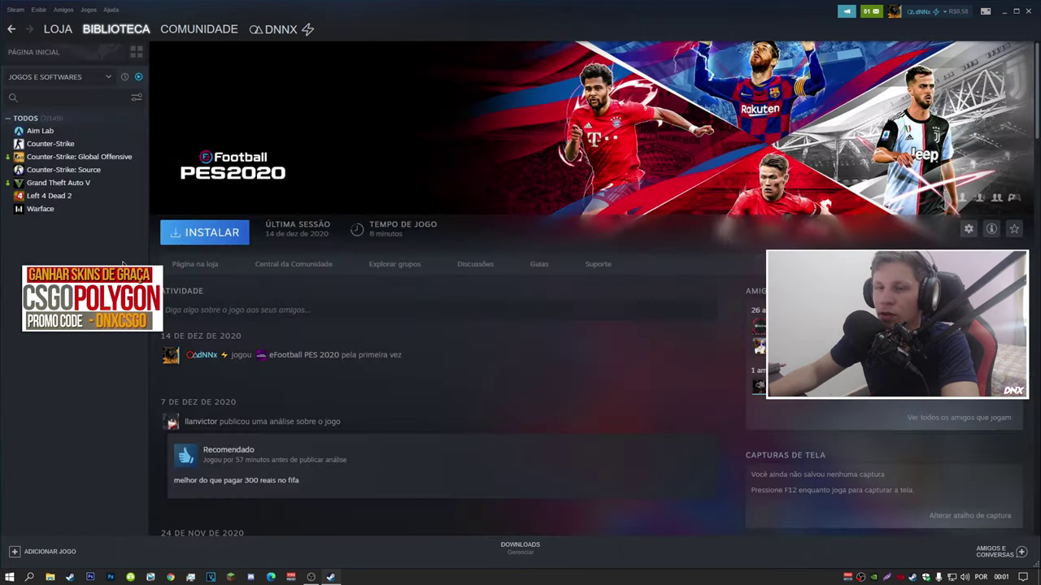
Uninstall Grand Theft Auto V from the Steam library and confirm the removal.
click(46, 170)
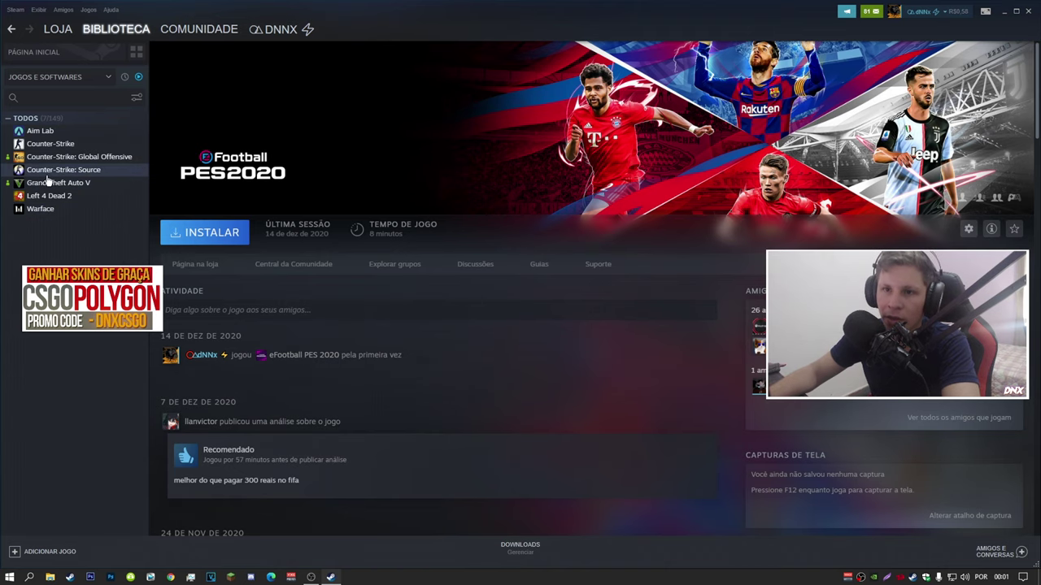
click(45, 186)
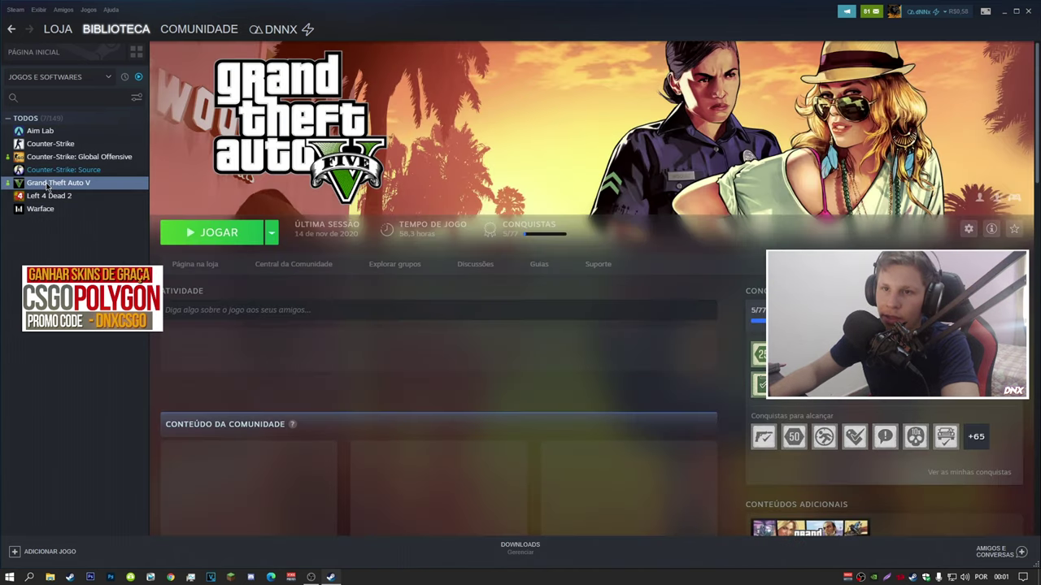
right_click(47, 186)
mouse_move(85, 244)
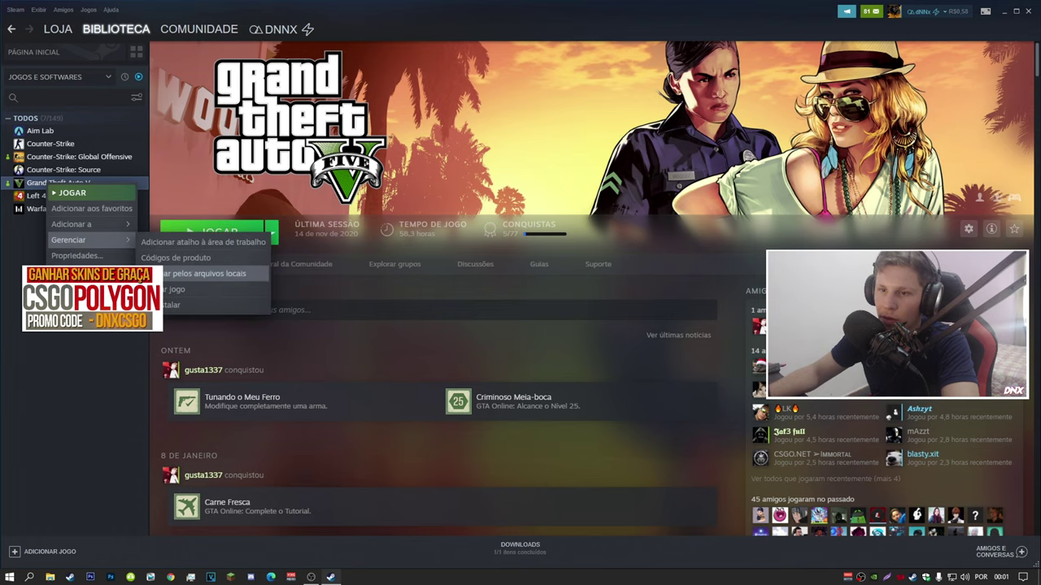
click(252, 303)
key(Return)
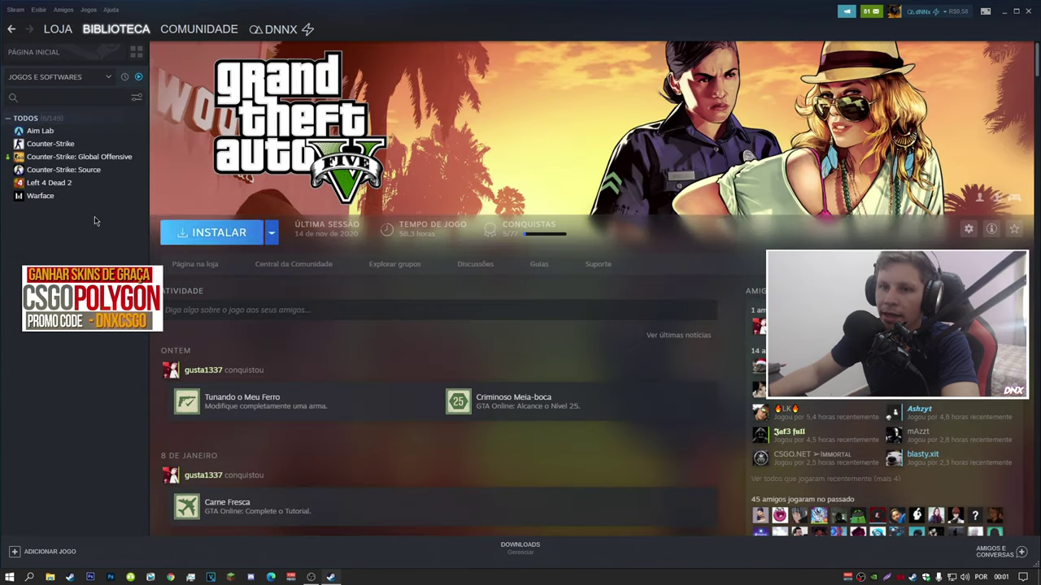
Uninstall Left 4 Dead 2 from the Steam library and confirm the removal.
click(49, 182)
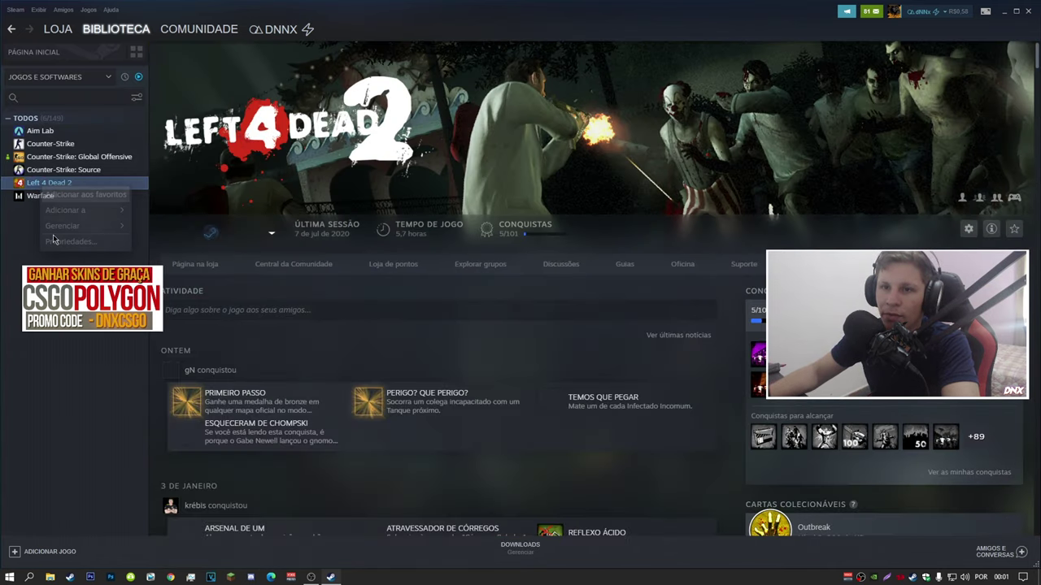
right_click(45, 187)
mouse_move(71, 243)
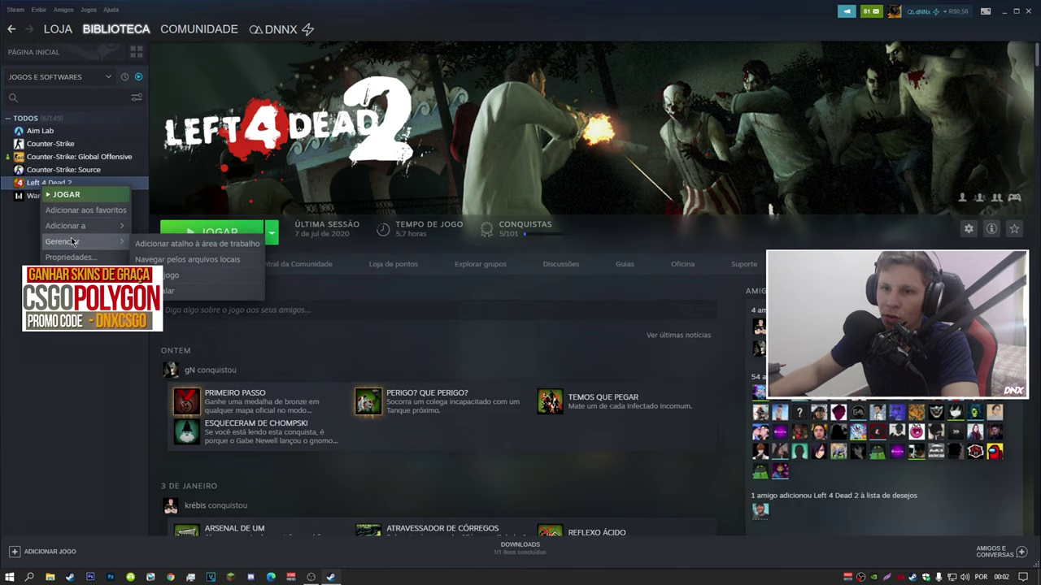
click(175, 290)
key(Return)
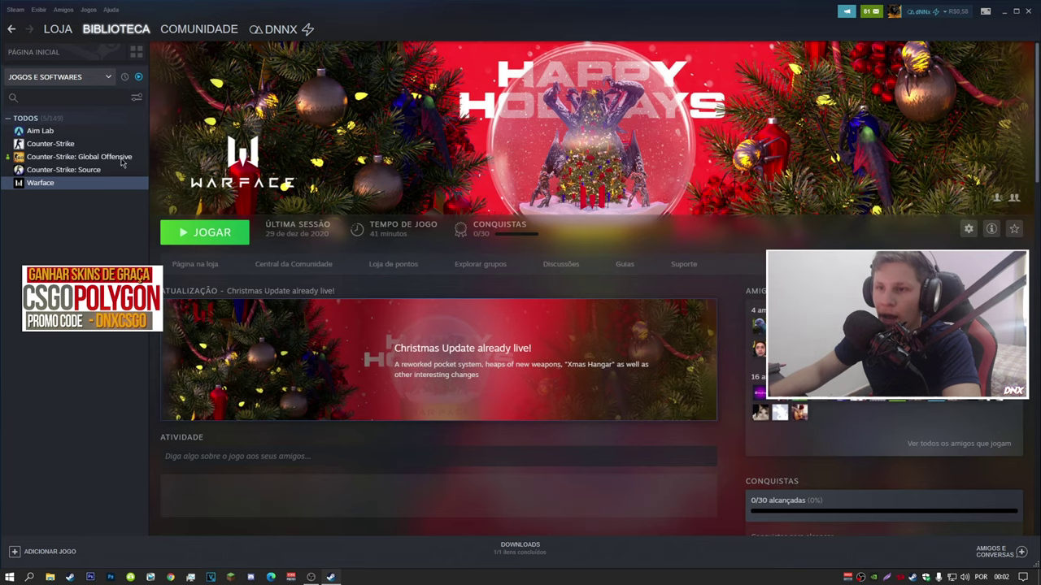
Uninstall Warface from the Steam library and confirm the removal.
right_click(71, 187)
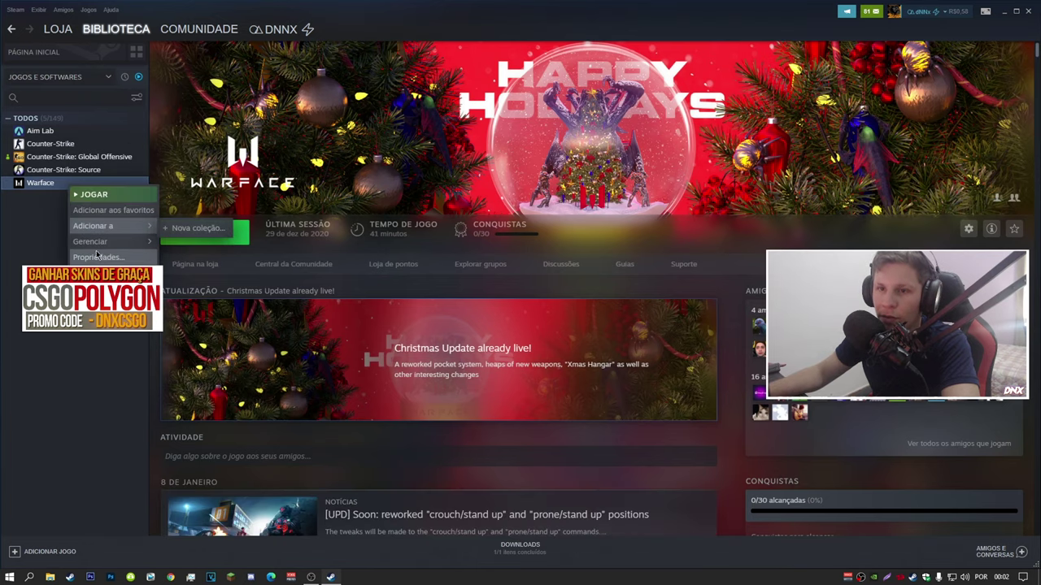
mouse_move(105, 248)
click(183, 307)
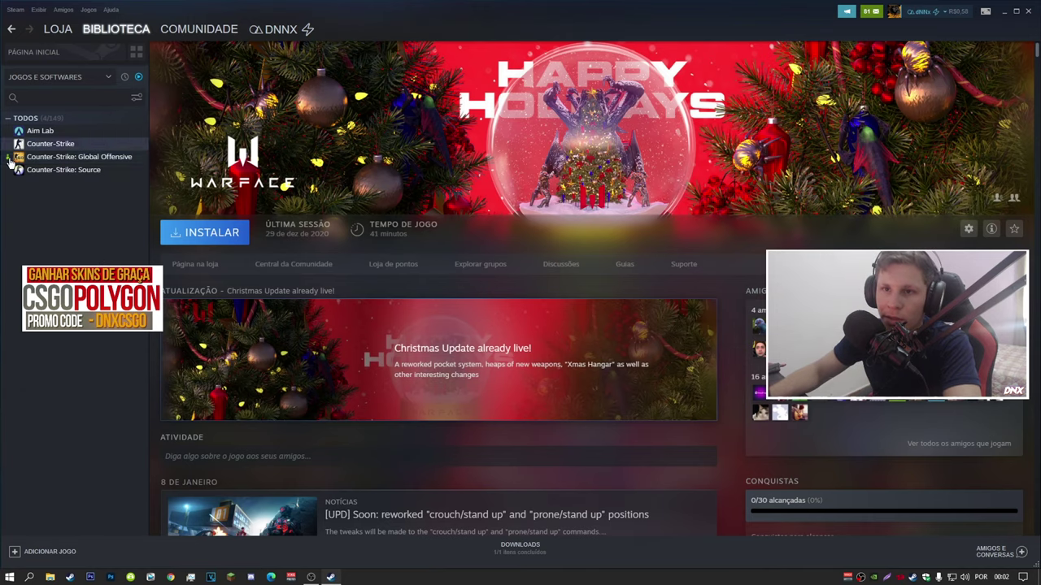
Uninstall Counter-Strike: Source from the Steam library and confirm the removal.
click(29, 159)
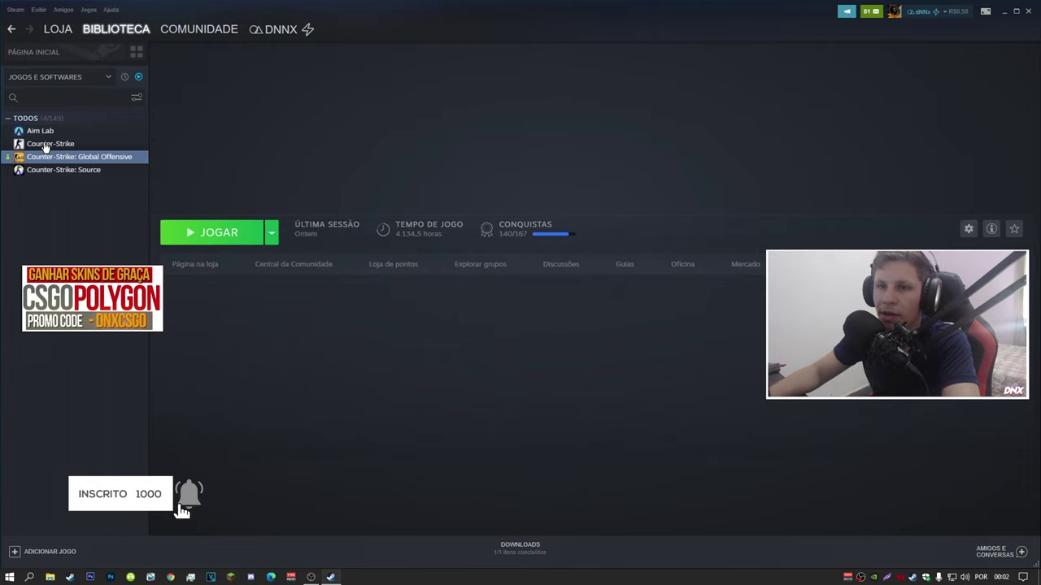
click(44, 146)
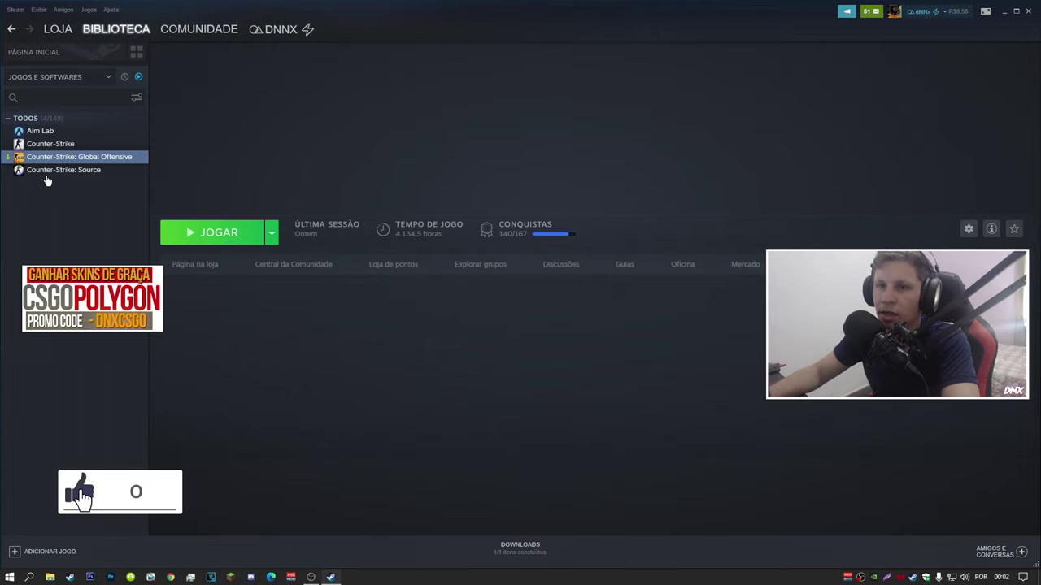
click(51, 174)
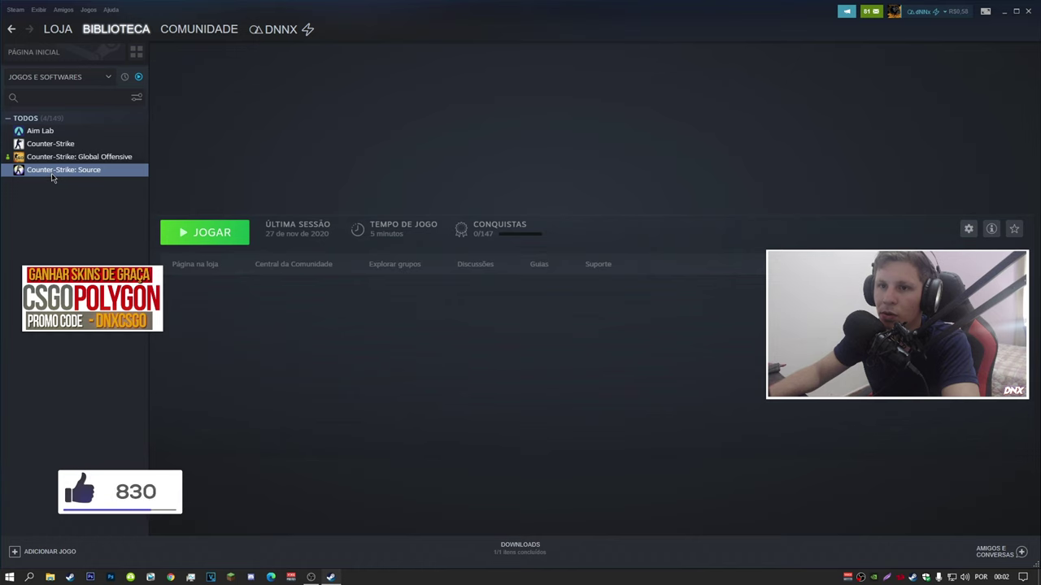
right_click(52, 173)
mouse_move(97, 227)
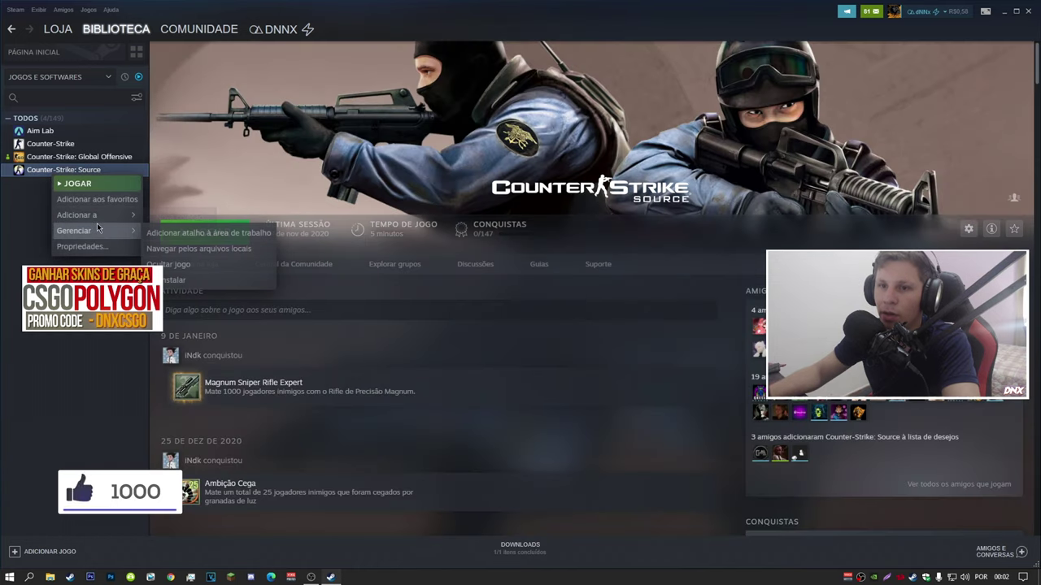
click(173, 279)
click(453, 329)
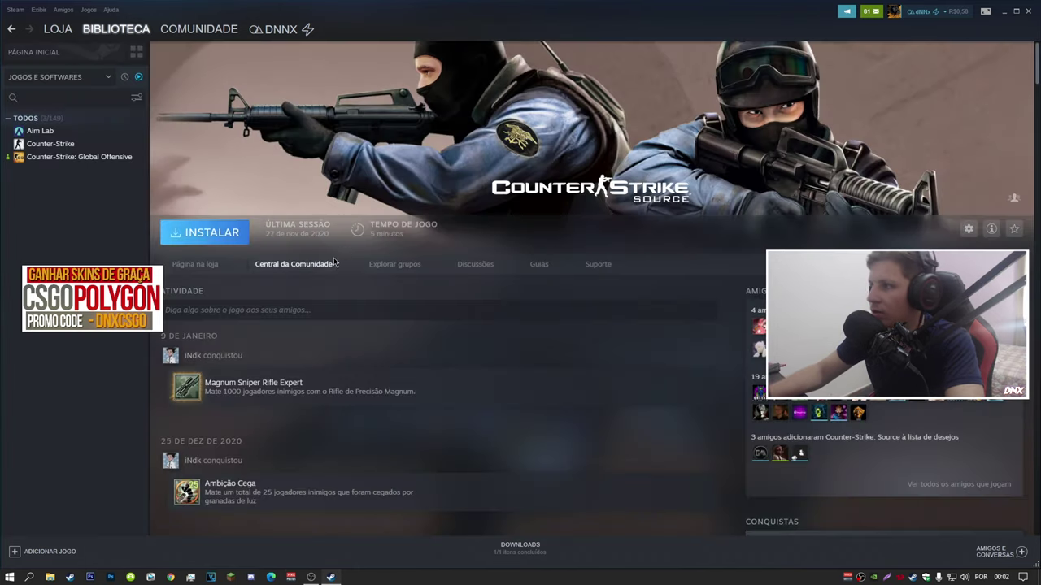
Try to launch Counter-Strike: Global Offensive from the library, check the download queue and close the Steam window.
click(39, 134)
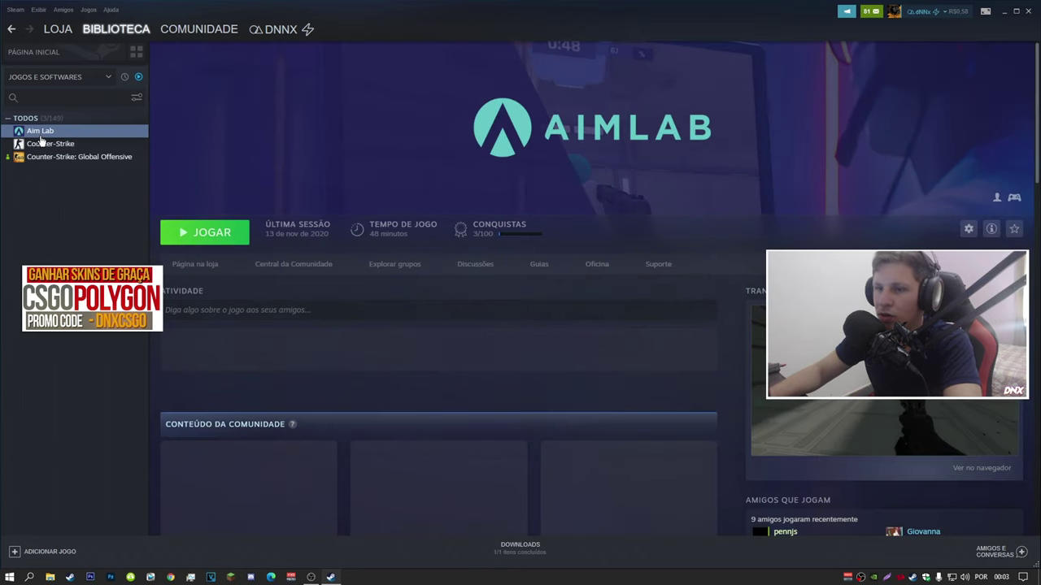
click(45, 158)
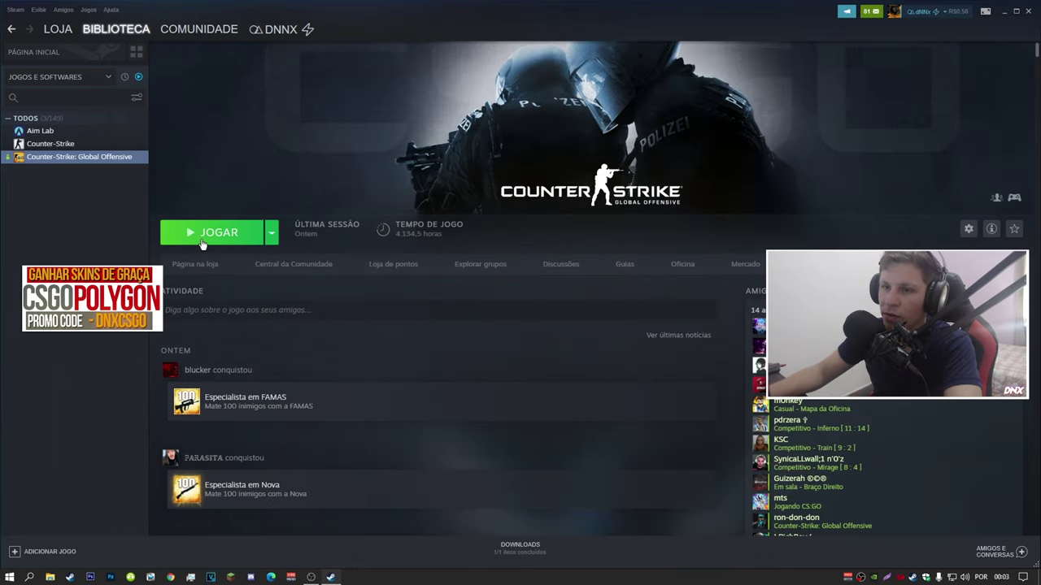
click(202, 241)
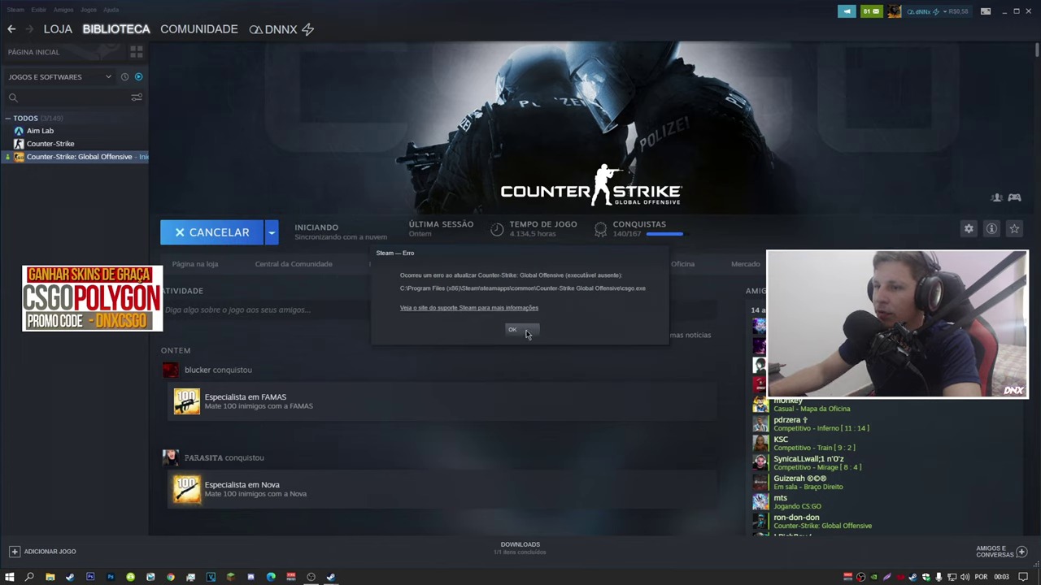
click(522, 330)
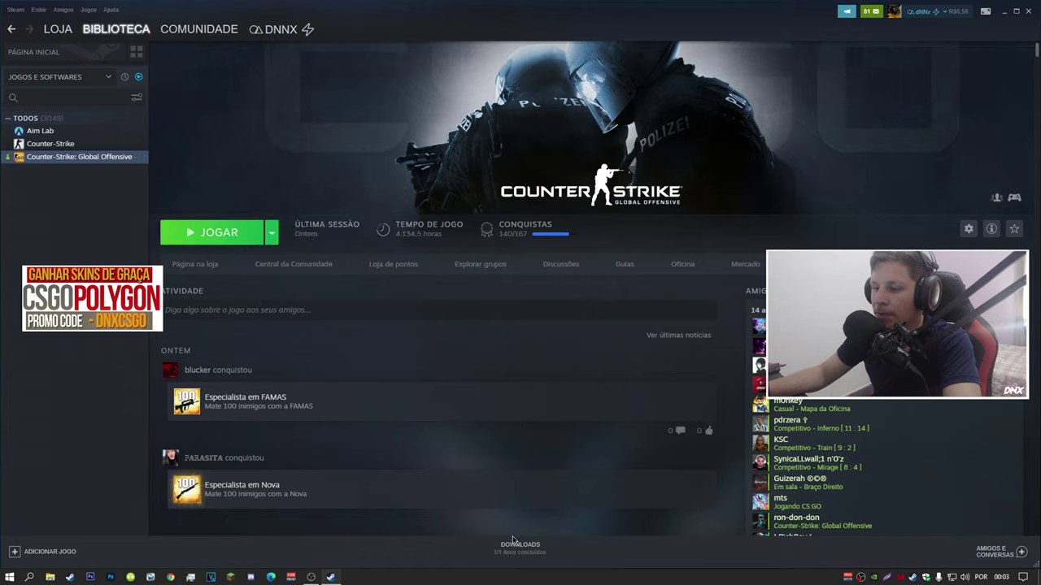
click(513, 547)
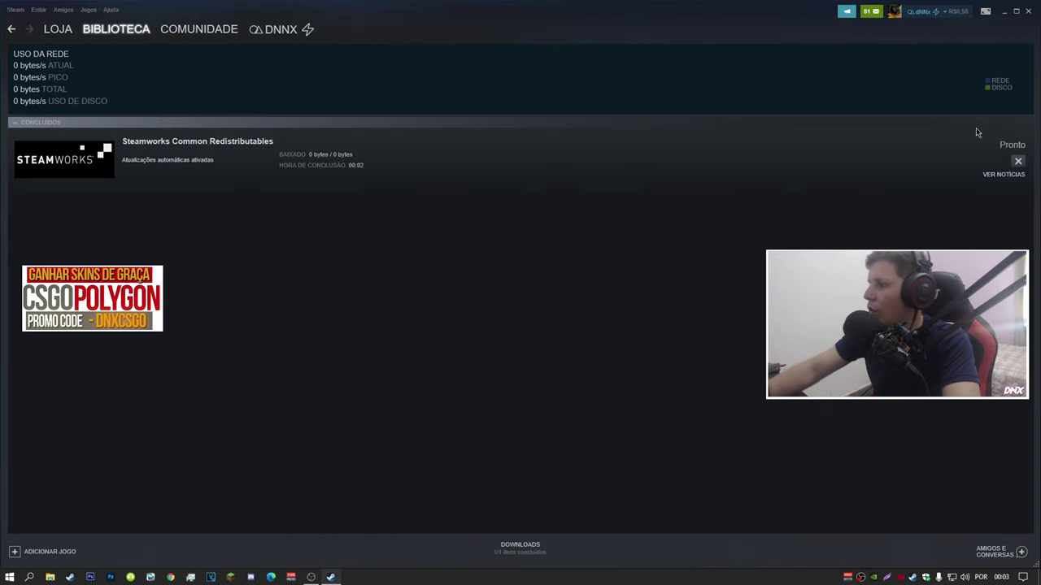
click(1027, 10)
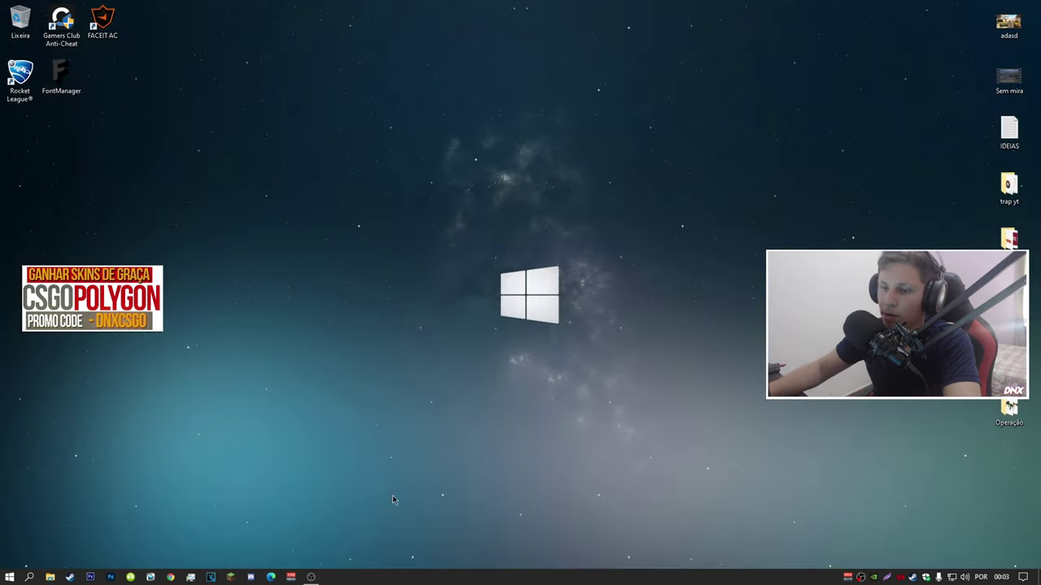
Reopen Steam, launch Counter-Strike: Global Offensive to start downloading its game files, and minimize Steam after viewing the download.
click(903, 578)
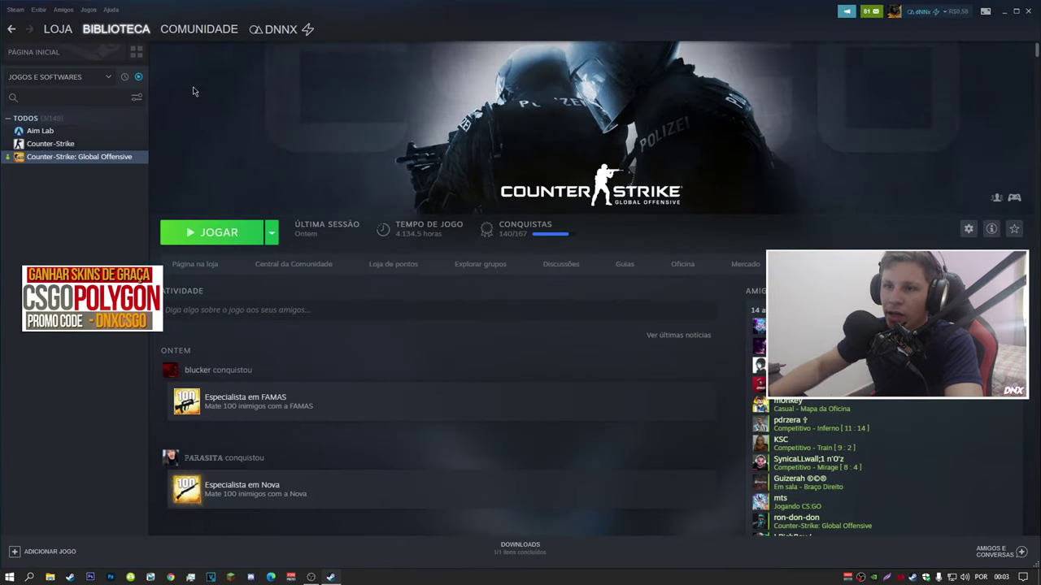
click(214, 234)
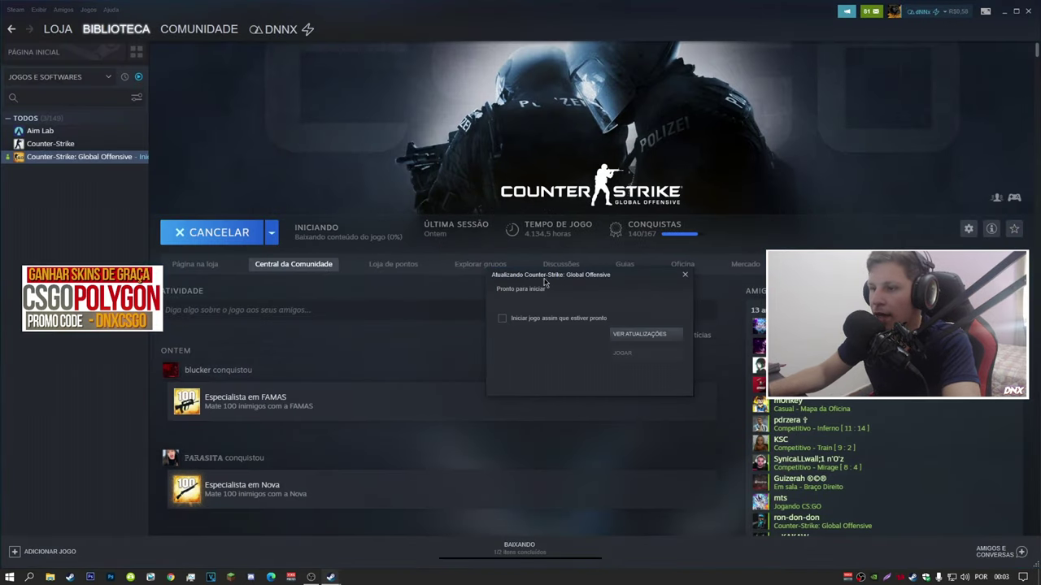
click(685, 275)
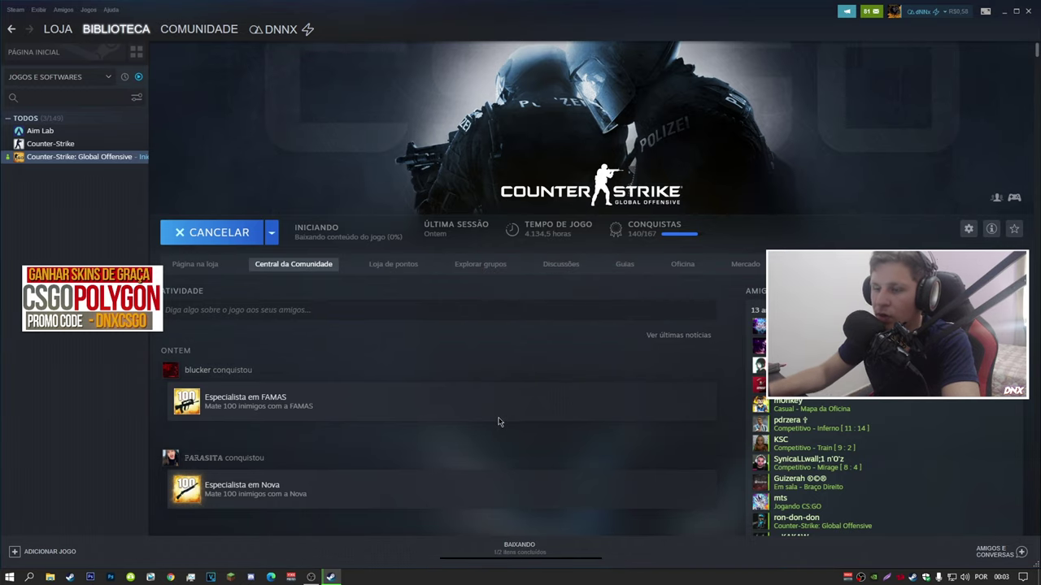
click(515, 542)
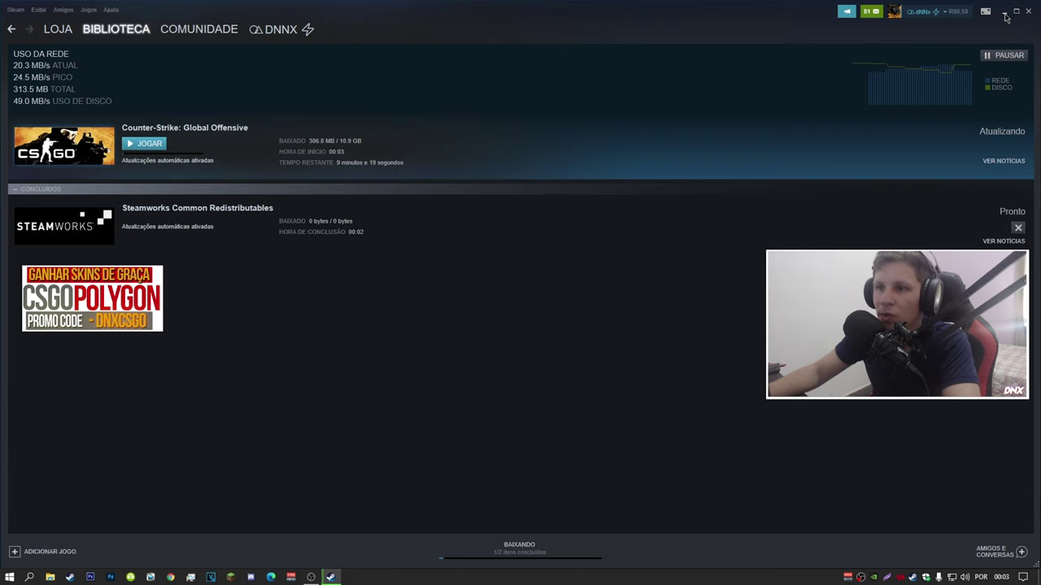
click(1005, 13)
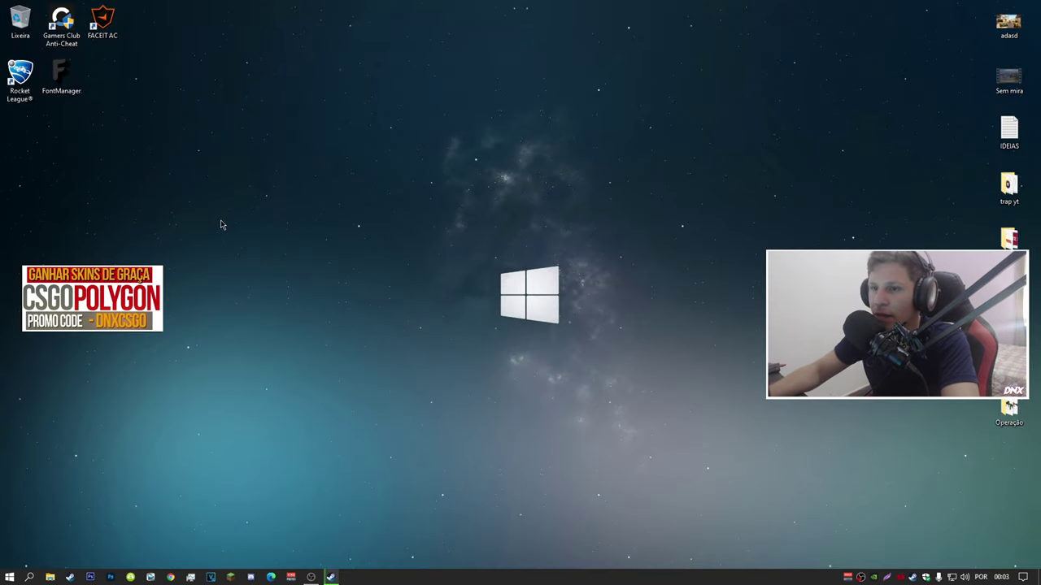
drag(233, 217, 296, 270)
right_click(214, 245)
click(233, 281)
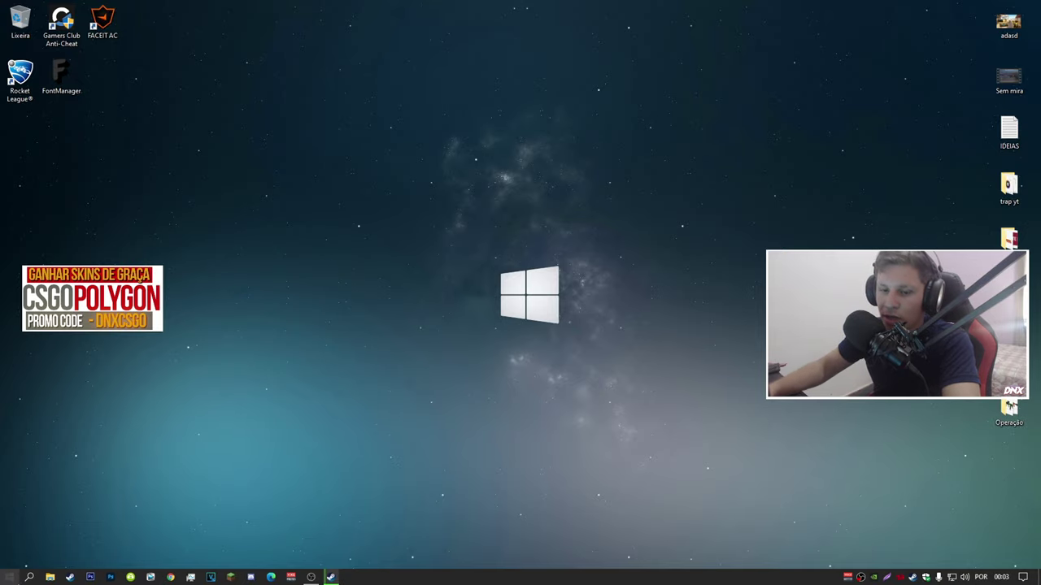
Open the Windows settings, look through the System pages from notifications to power and sleep, and close the settings.
click(28, 577)
text(con)
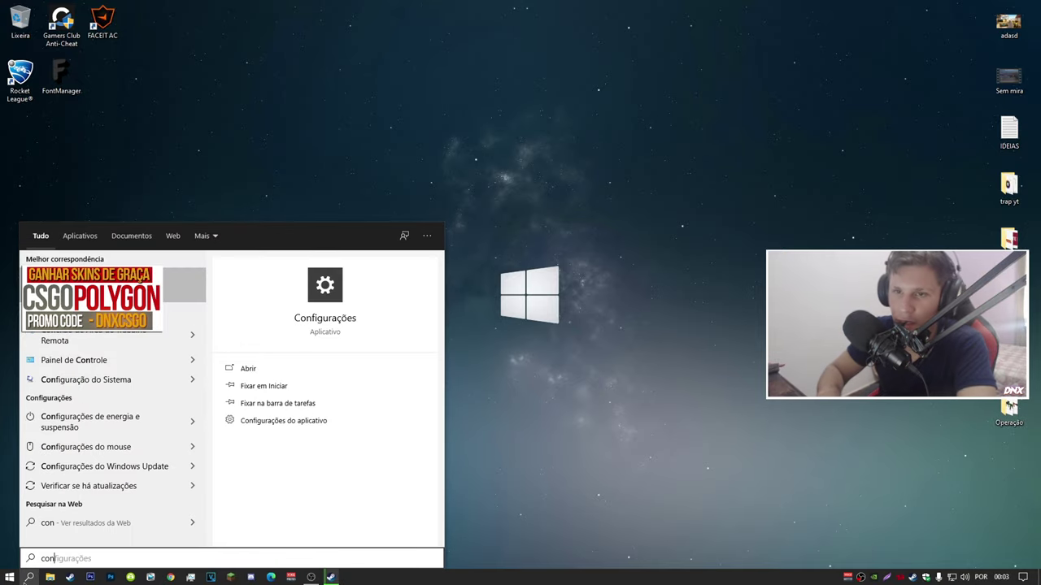
key(Return)
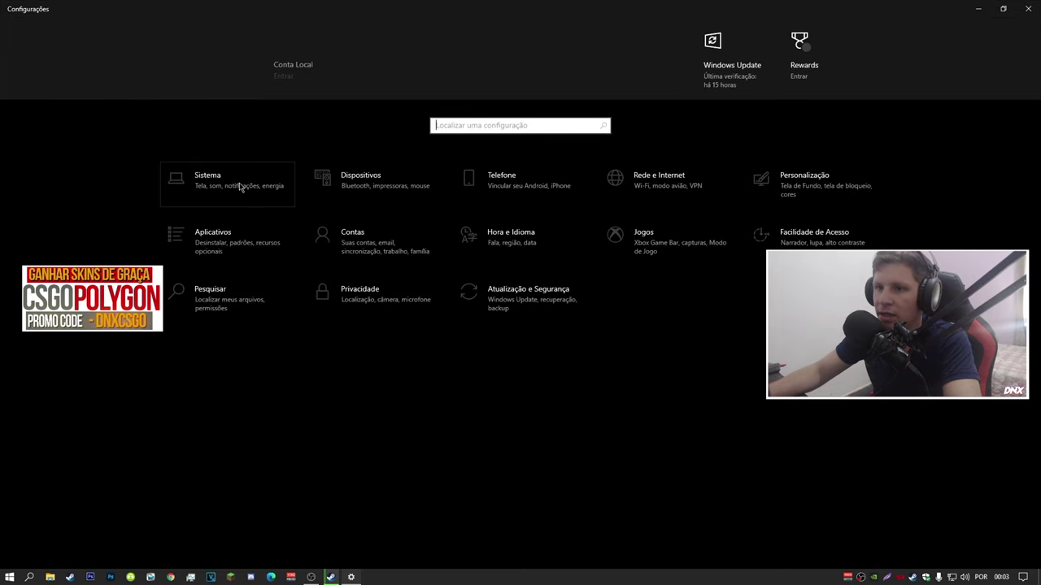
click(241, 187)
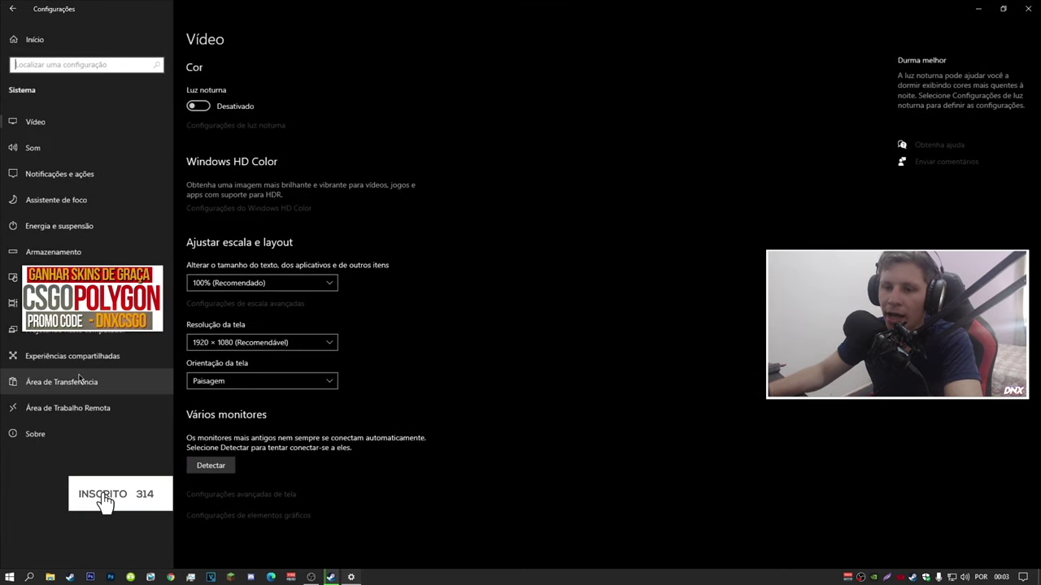
click(65, 179)
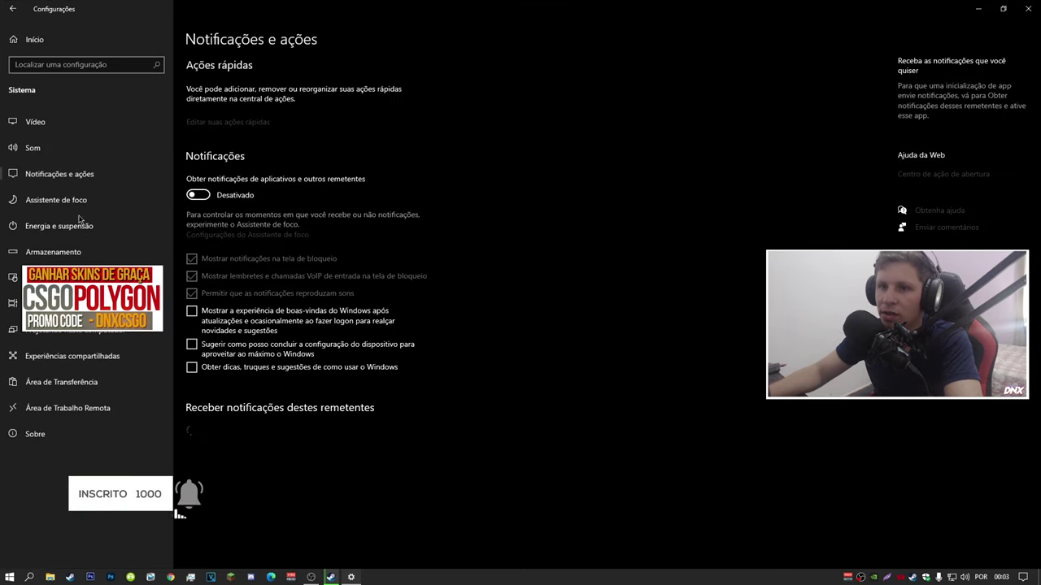
click(57, 200)
click(58, 226)
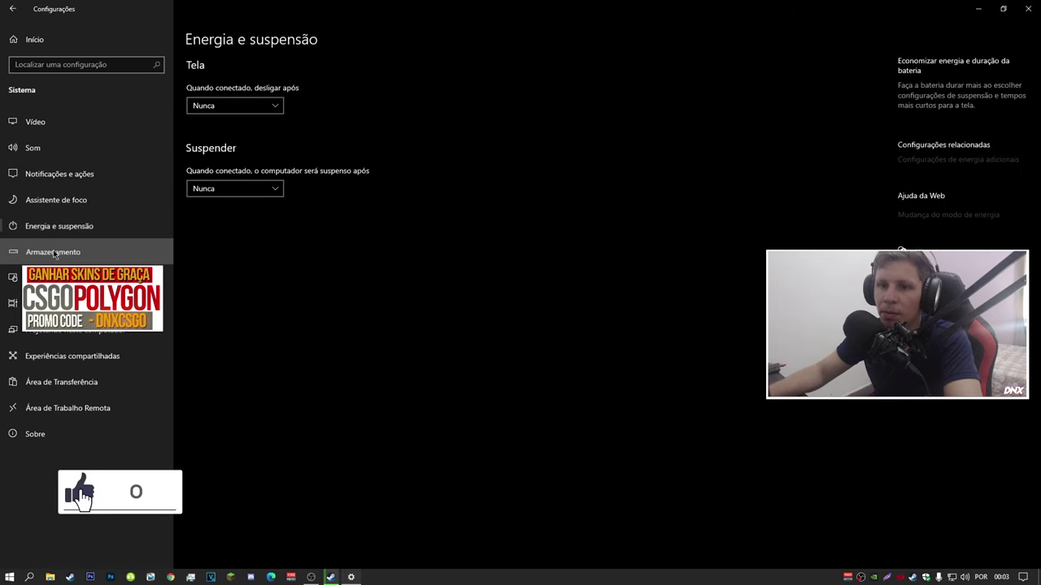
click(74, 278)
click(1028, 8)
right_click(544, 225)
click(479, 263)
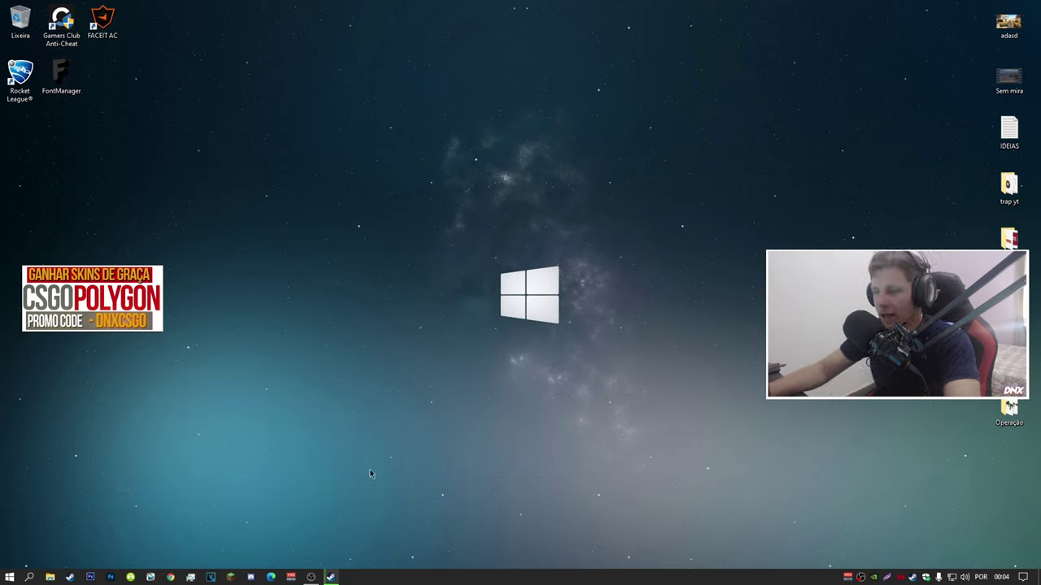
right_click(314, 287)
click(342, 320)
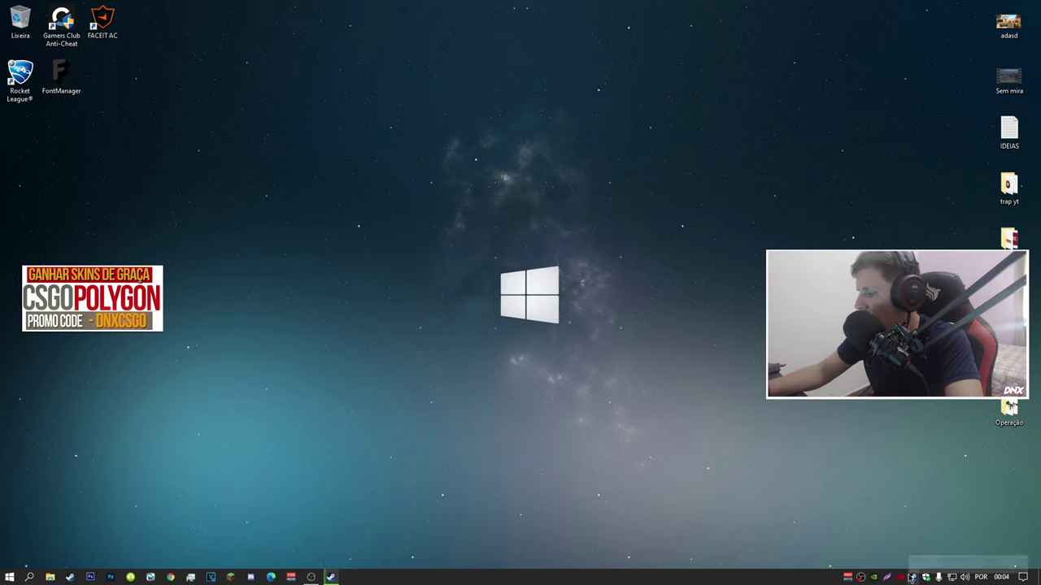
Check the Counter-Strike: Global Offensive download progress in Steam and return to the desktop.
click(330, 577)
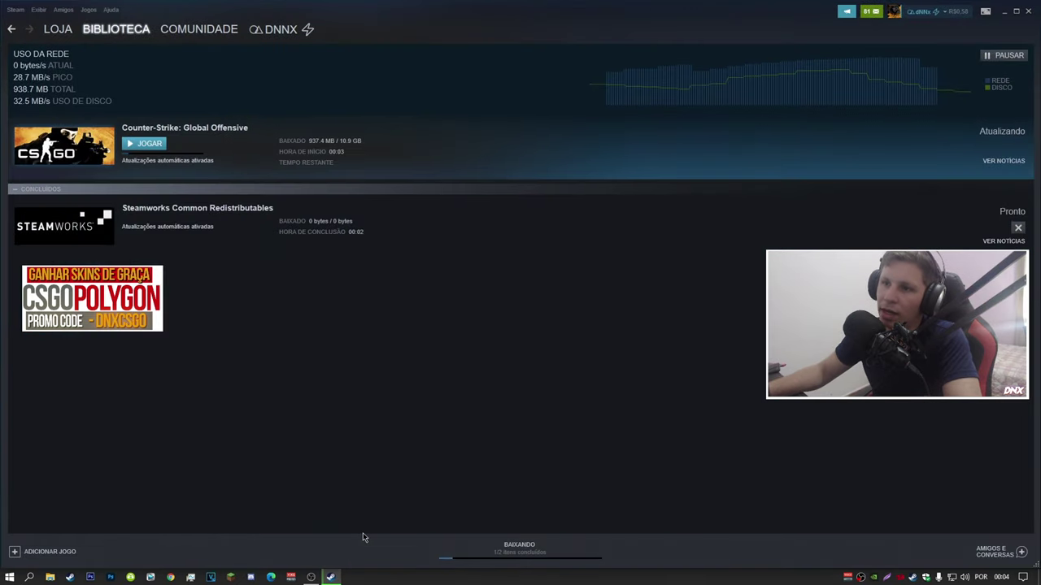
mouse_move(331, 579)
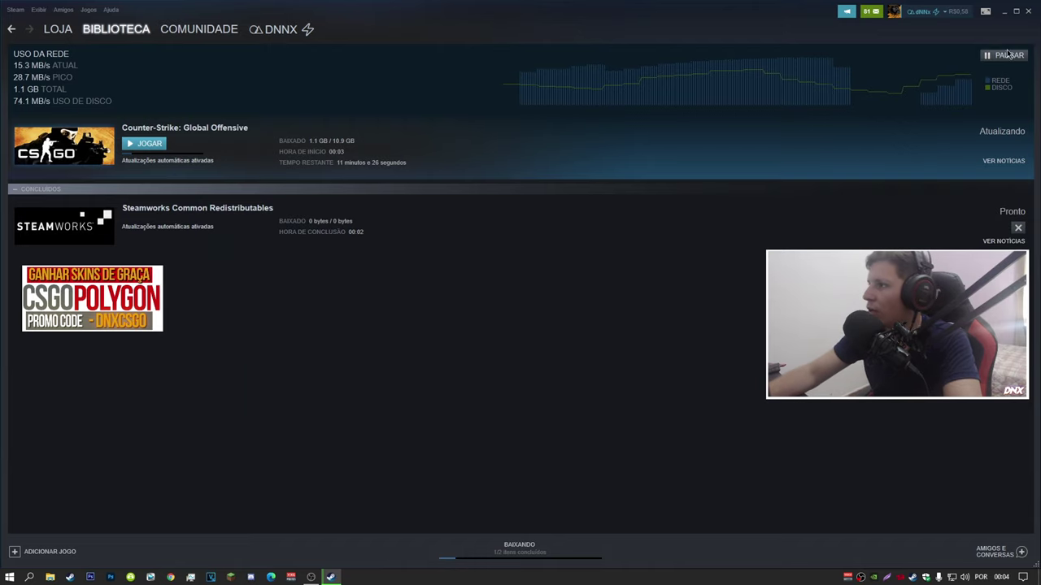
key(super+d)
right_click(648, 162)
click(667, 191)
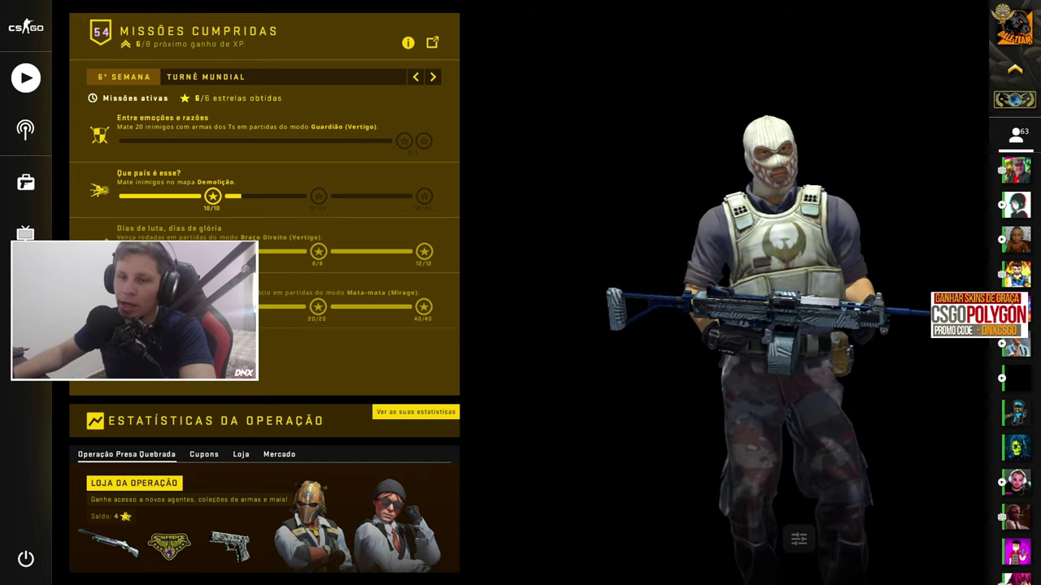
In Counter-Strike: Global Offensive, open the video settings and set the display mode to full screen (Tela cheia).
click(25, 286)
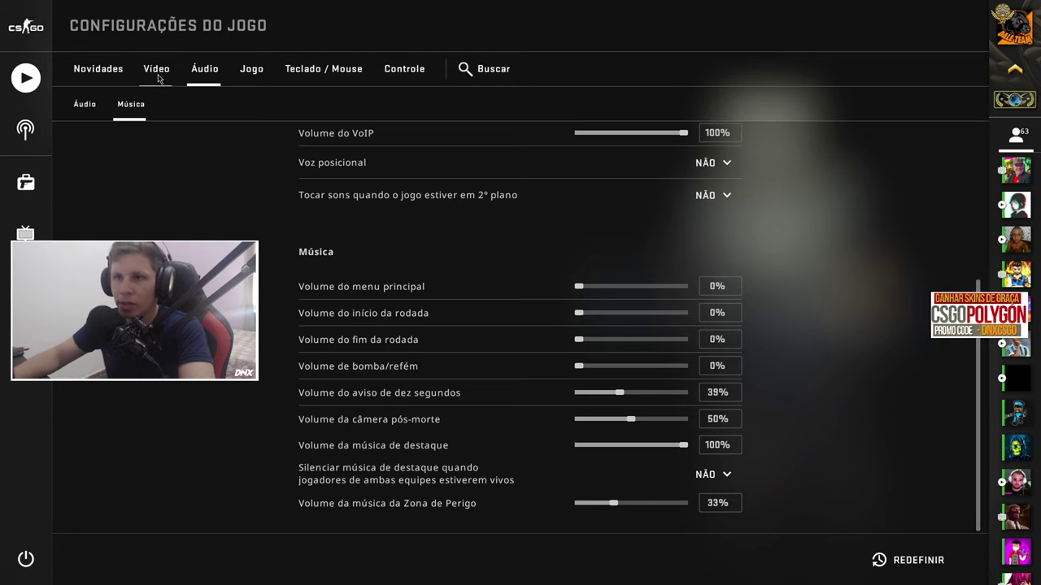
click(156, 69)
click(650, 341)
click(678, 323)
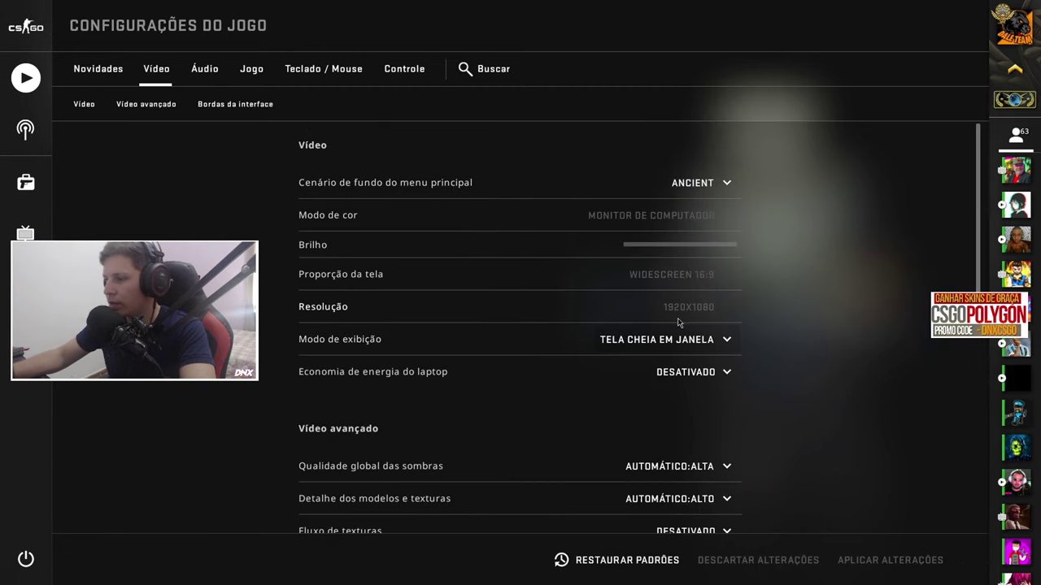
click(676, 340)
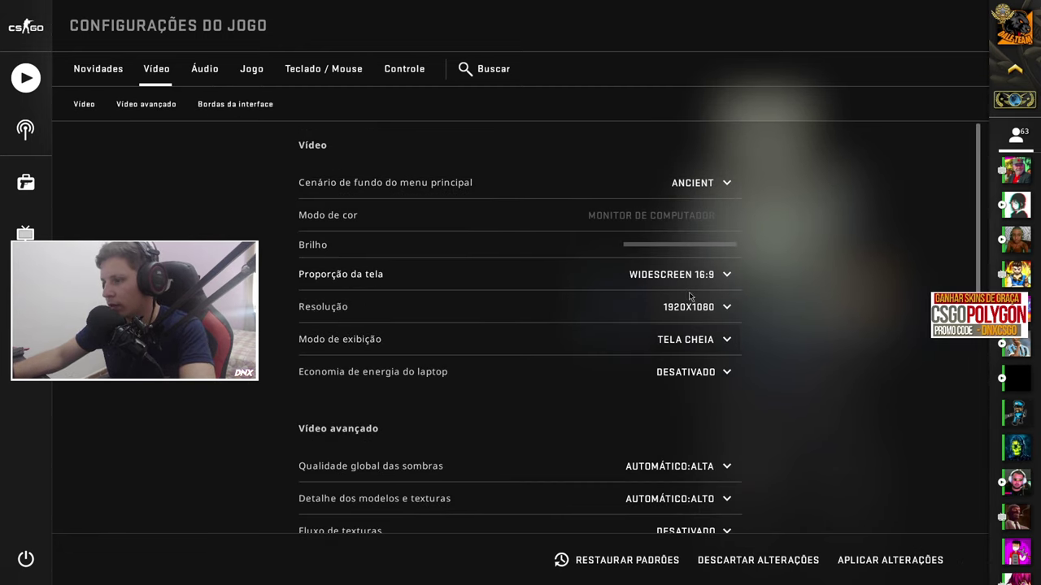
Set the screen aspect ratio to Normal 4:3 and the resolution to 1280x1080.
click(689, 276)
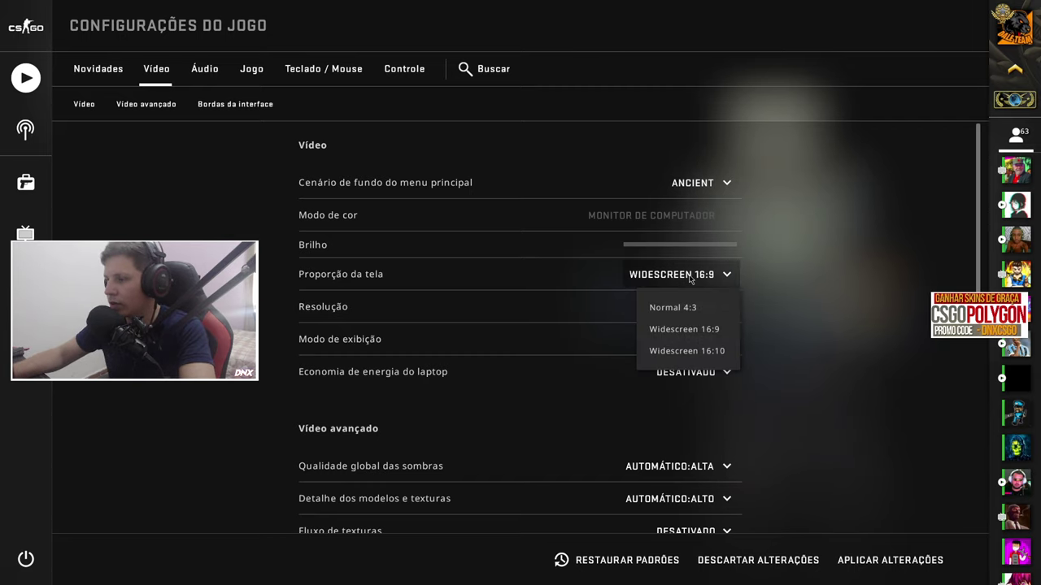
click(682, 306)
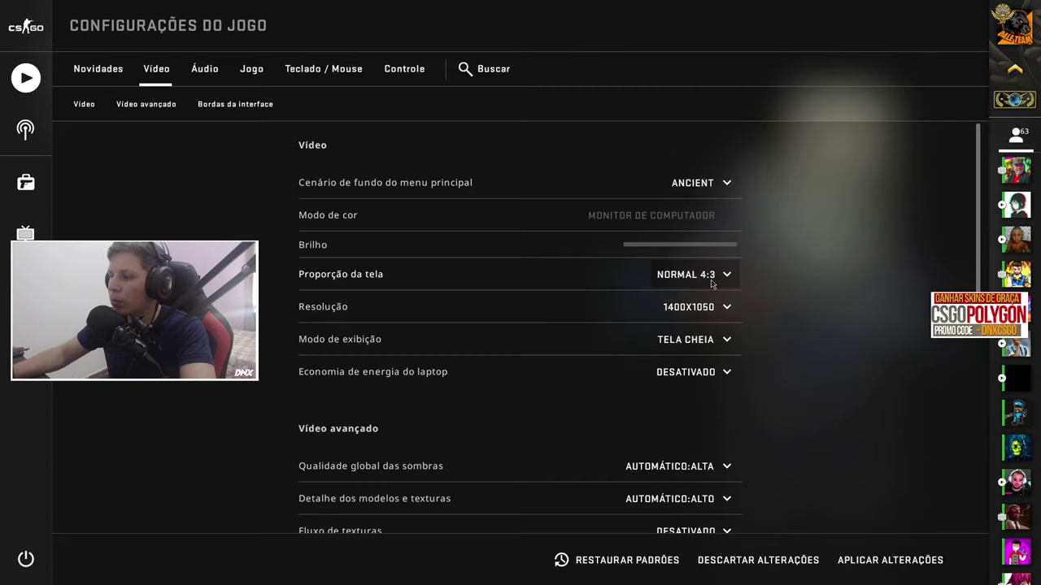
click(695, 307)
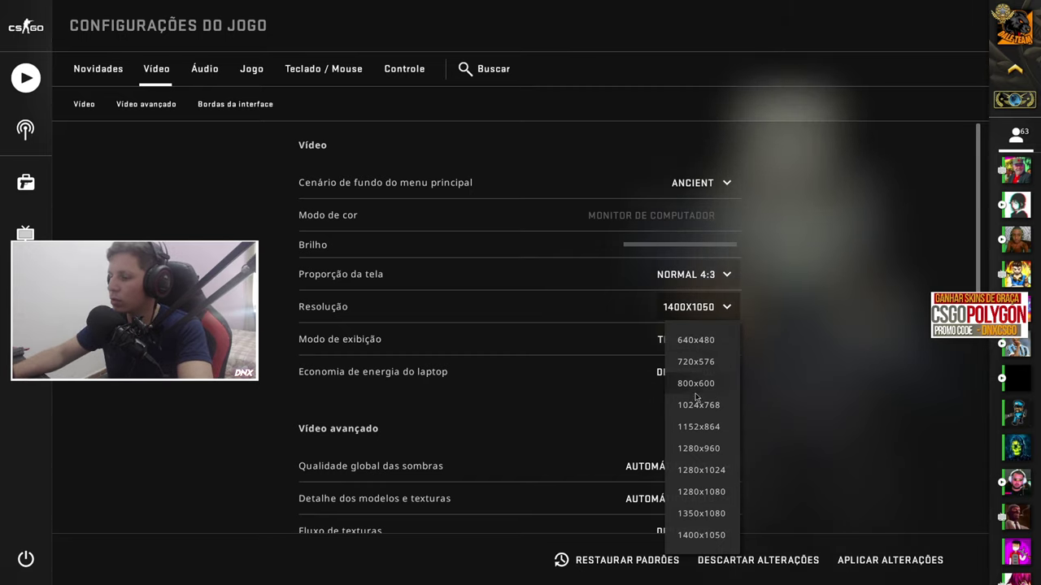
click(699, 491)
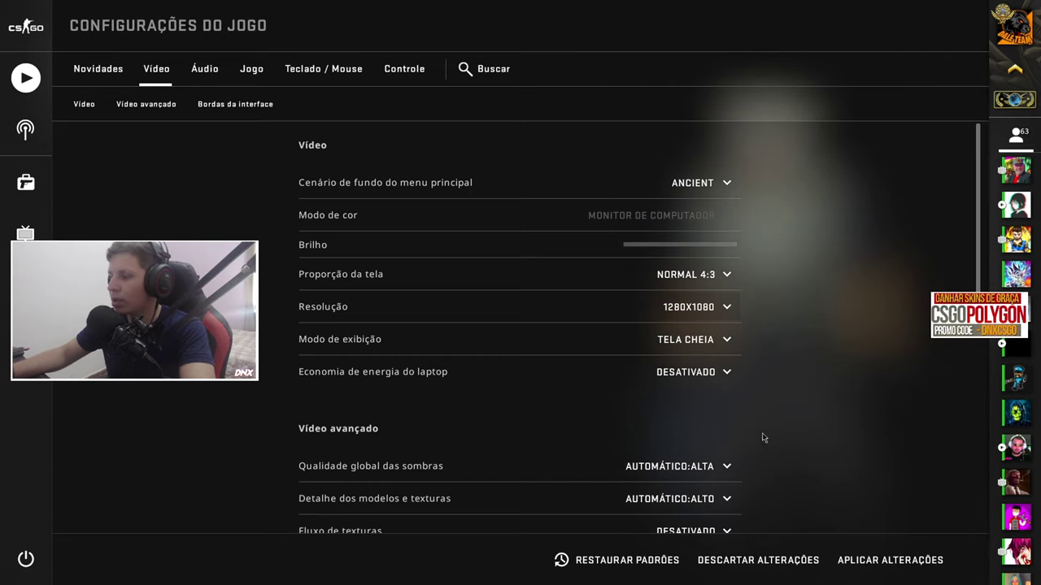
Set the global shadow quality to very low (Muito baixa) and the model and texture detail to low (Baixo).
scroll(697, 314, down, 4)
click(692, 312)
click(681, 343)
click(687, 342)
click(668, 375)
scroll(689, 340, down, 1)
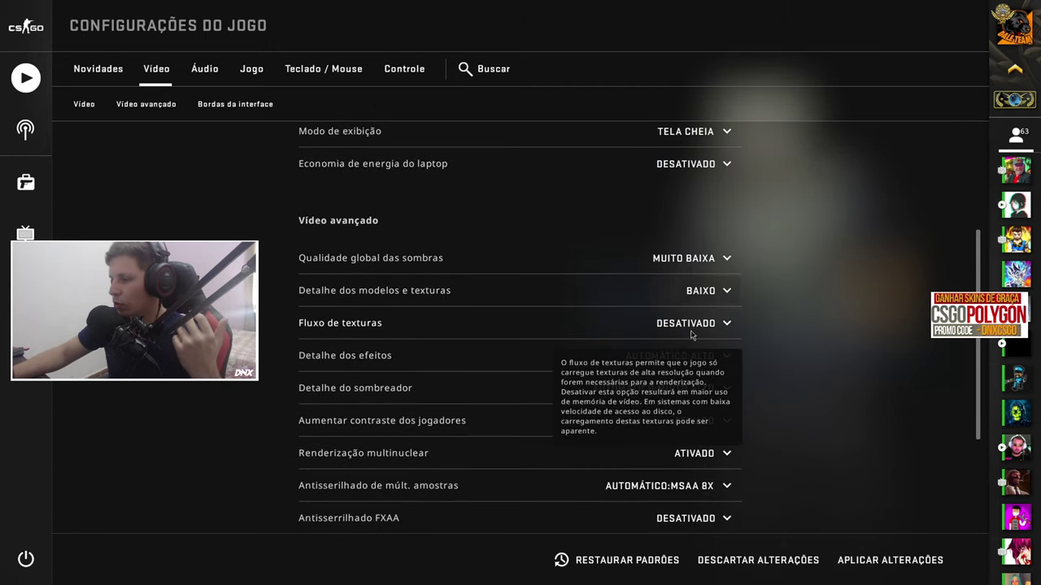
Set both the effect detail and the shader detail to low (Baixo).
scroll(661, 313, down, 1)
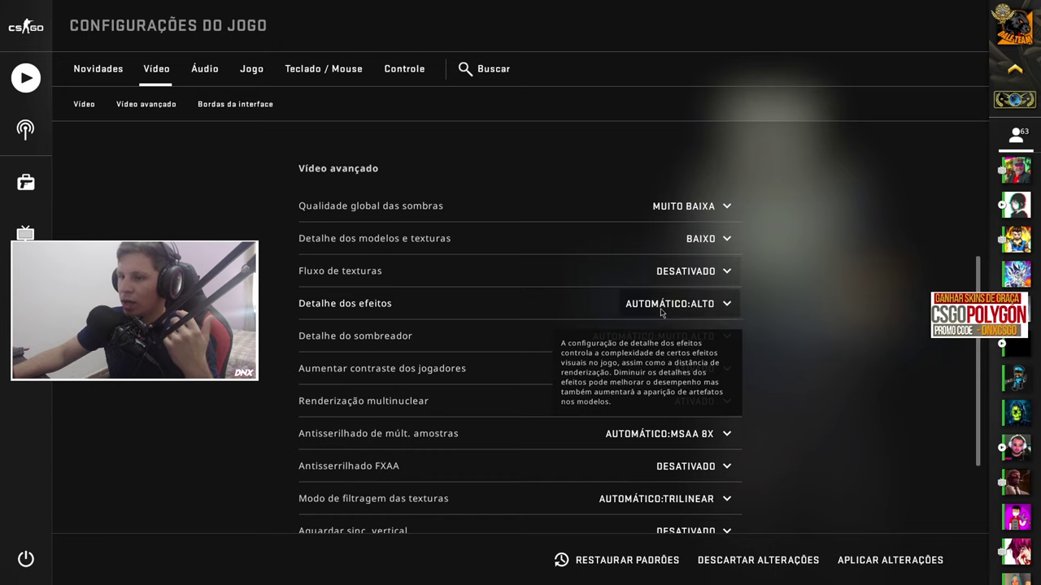
click(660, 313)
click(670, 338)
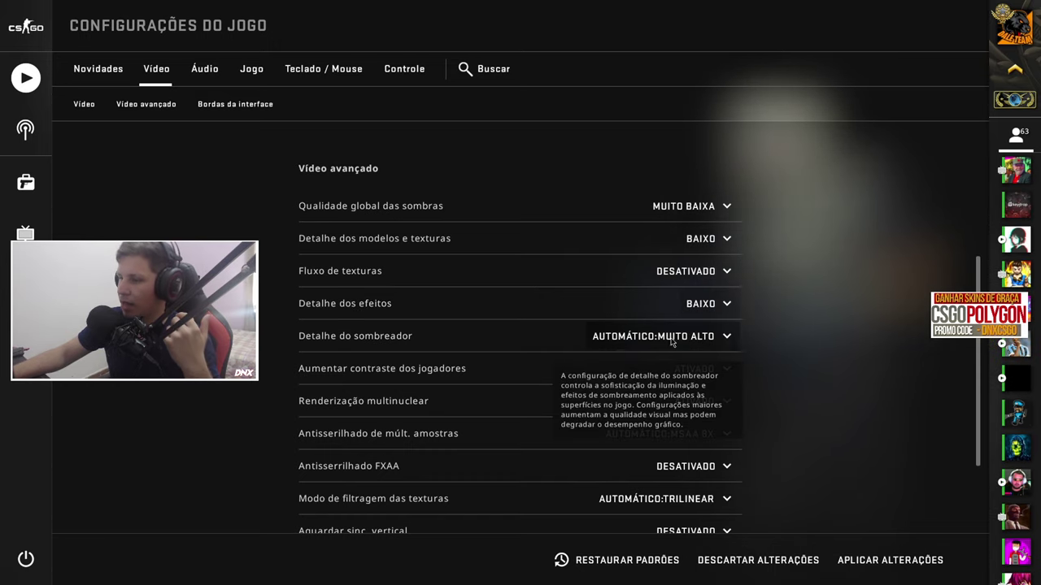
click(672, 341)
click(643, 368)
Set multisample anti-aliasing to none (Nenhum) and the texture filtering mode to Bilinear.
scroll(698, 371, down, 2)
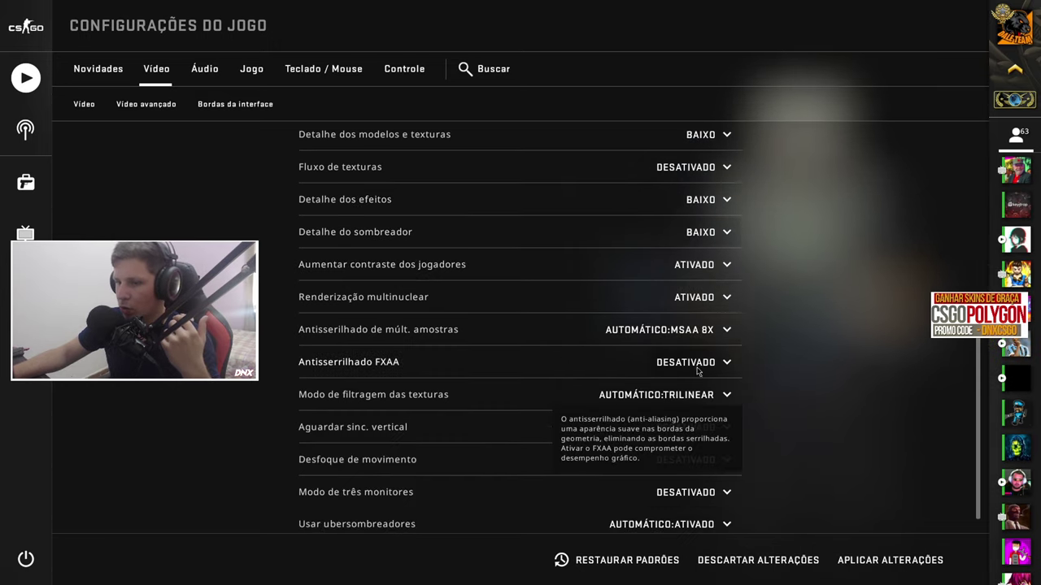
click(683, 329)
click(641, 363)
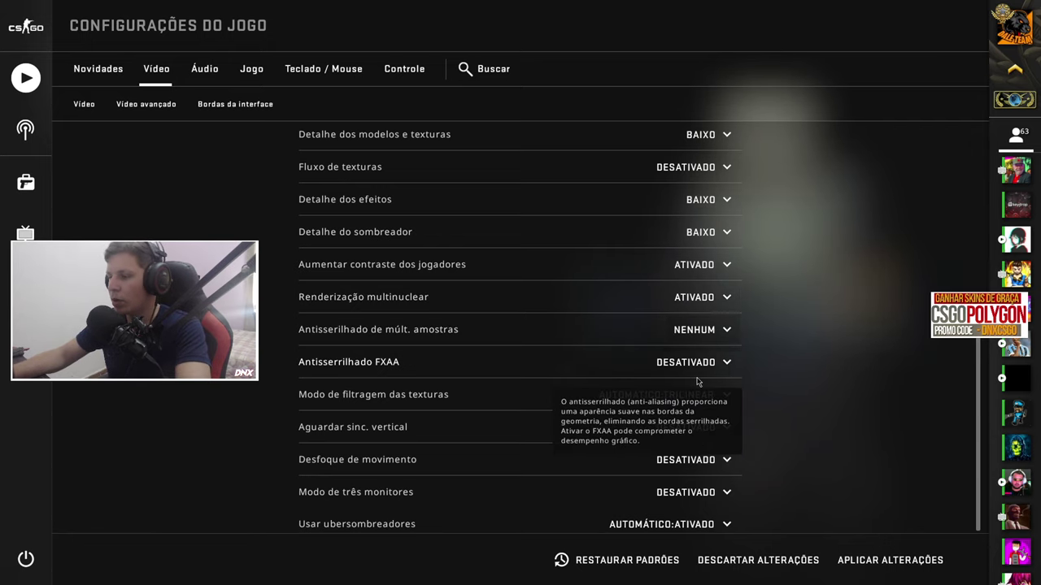
scroll(696, 380, down, 1)
click(701, 373)
click(675, 402)
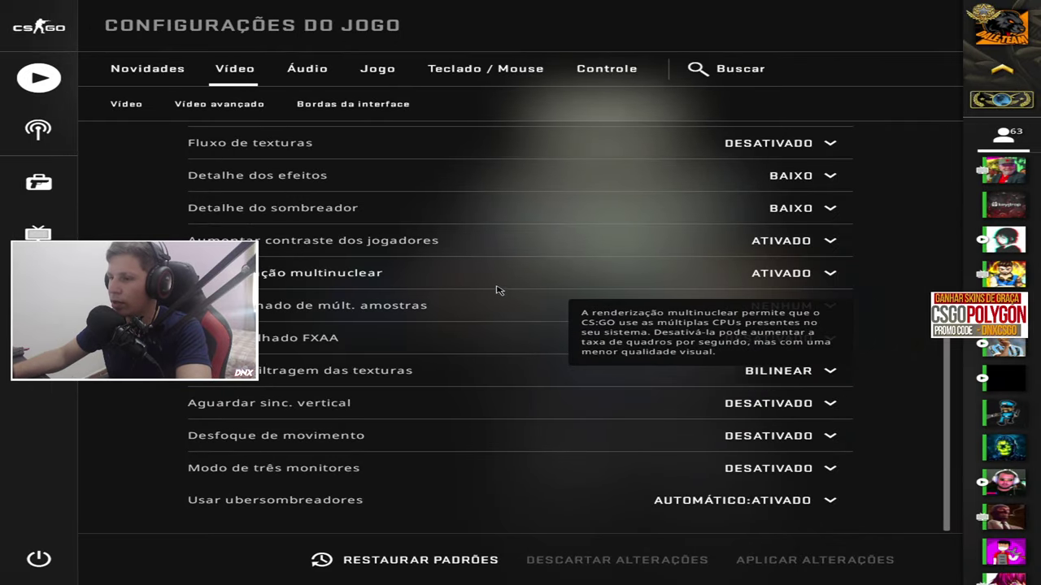
scroll(495, 290, up, 5)
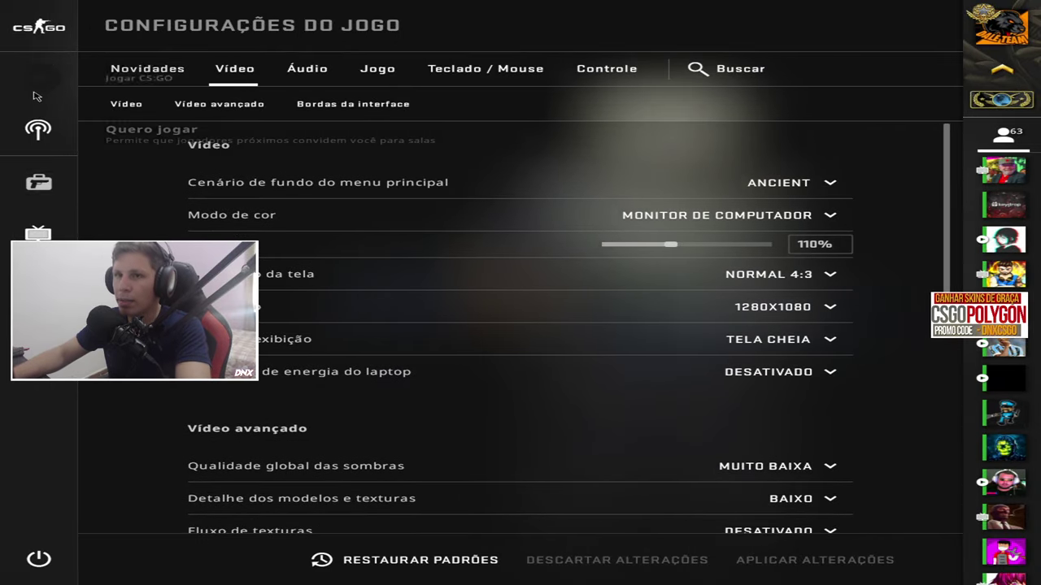
click(36, 96)
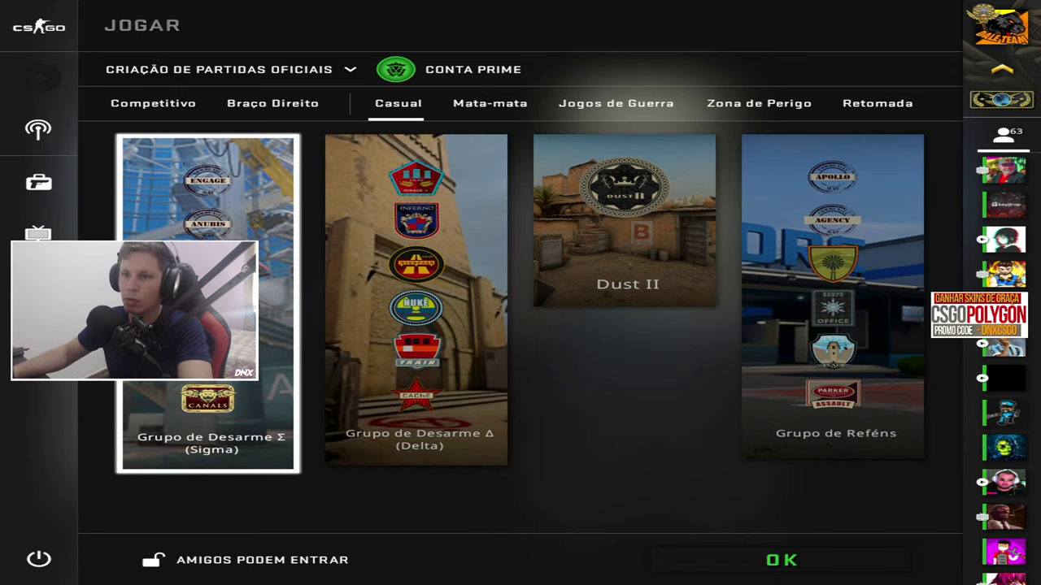
key(Escape)
In the game settings, turn off the game instructor messages and set the maximum acceptable matchmaking ping to 25.
click(375, 71)
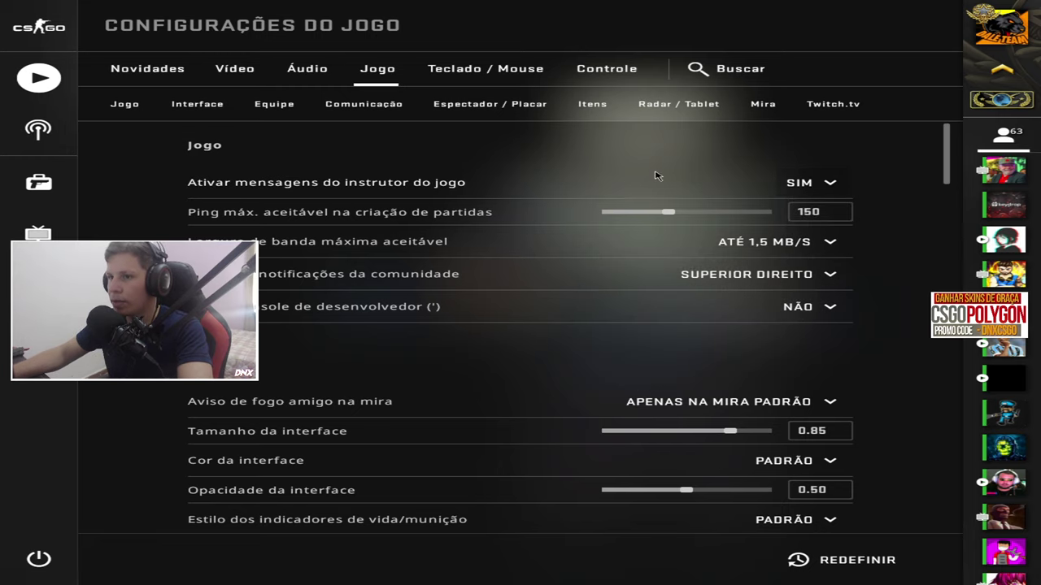
click(827, 182)
click(813, 234)
drag(668, 212, 608, 212)
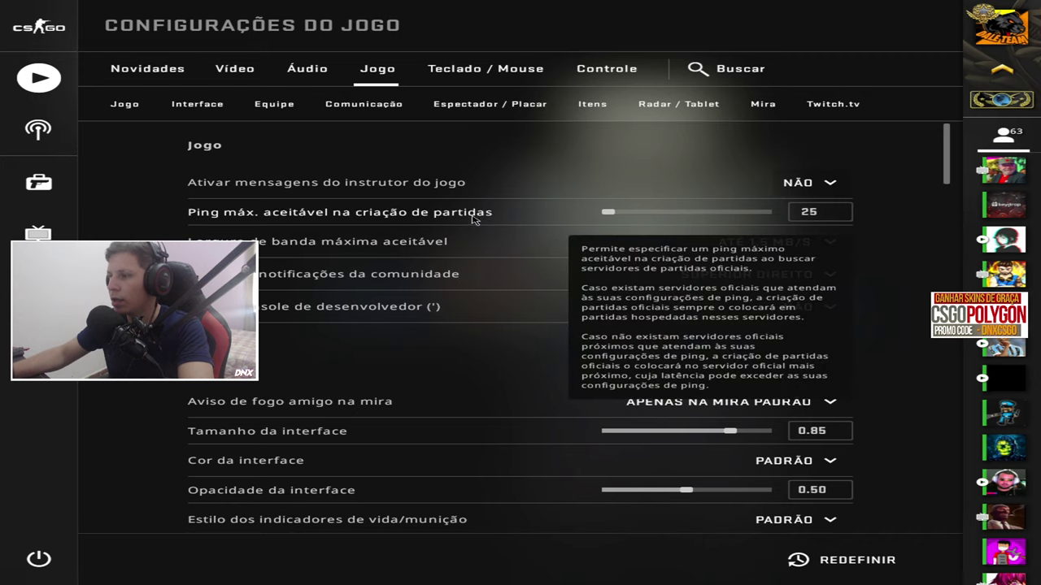
Enable the developer console, leave the settings, and open the console.
click(826, 309)
click(801, 341)
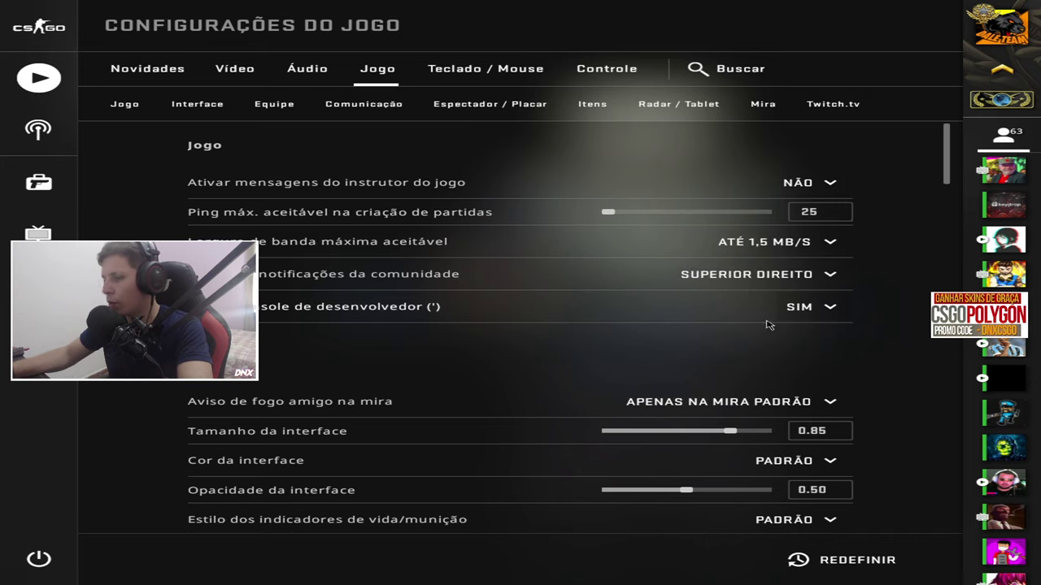
key(Escape)
key(apostrophe)
Run the console commands volume 0.5 and clear, and close the console.
text(v)
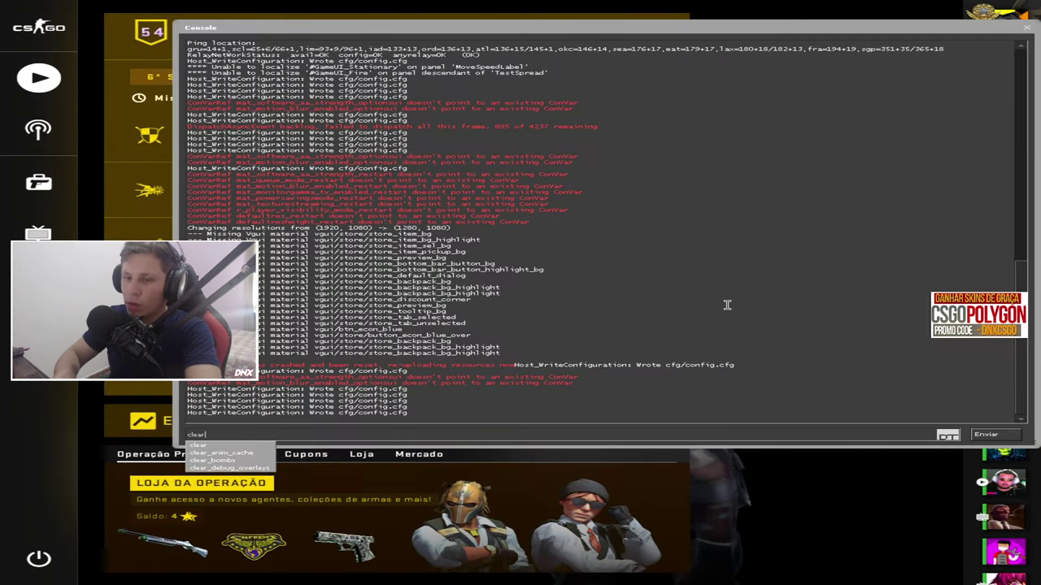
text(olume)
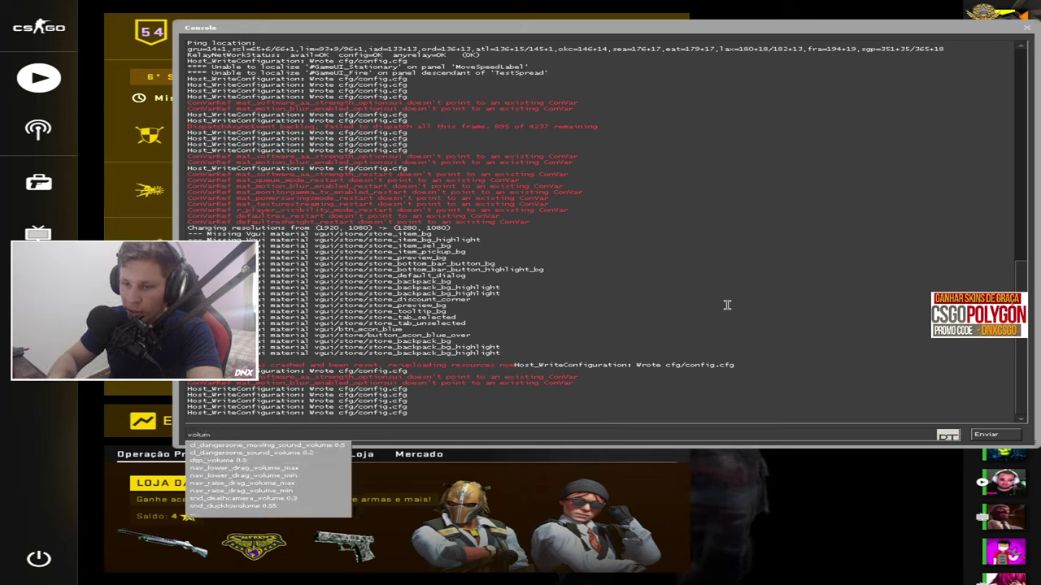
key(BackSpace)
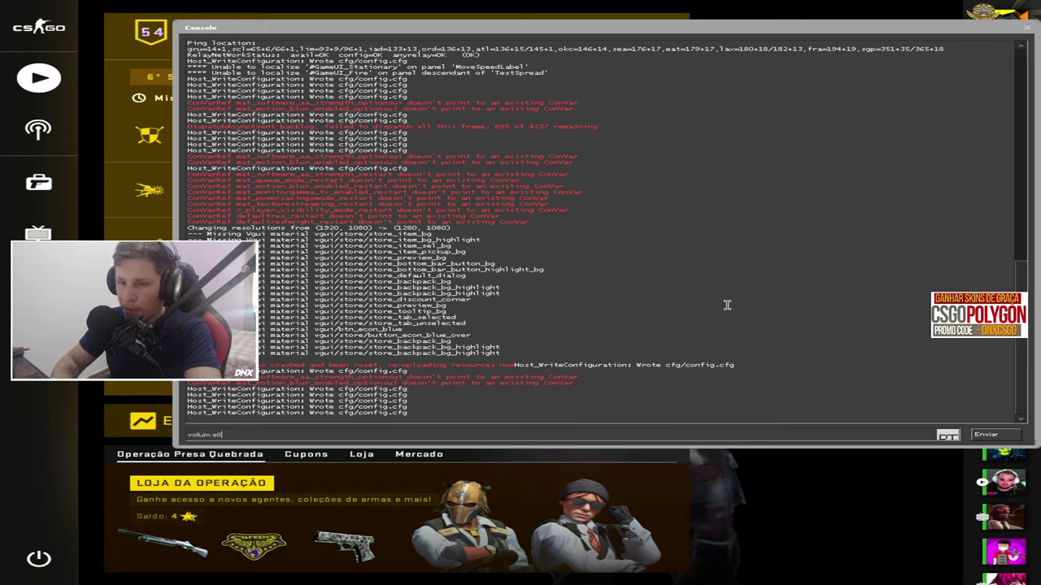
text(e 0.5)
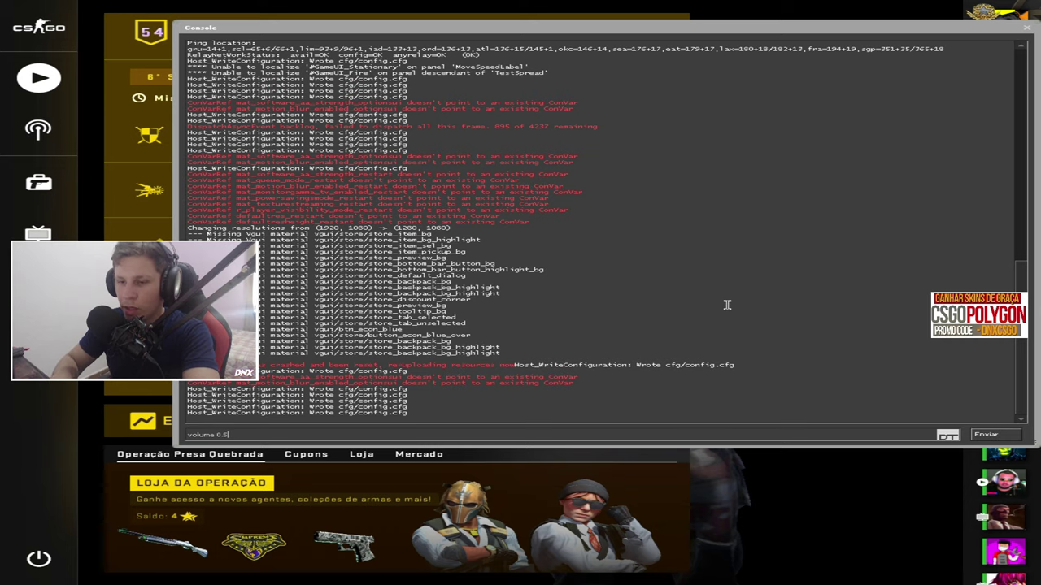
key(Return)
text(clear)
key(Return)
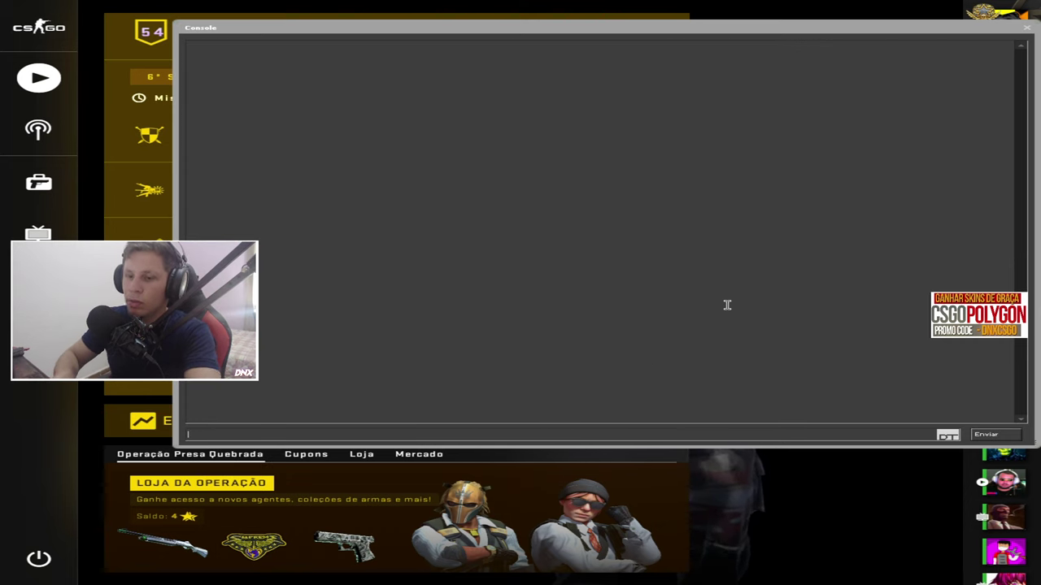
key(grave)
Start the Config Generator workshop map in the custom mode (Personalizado).
click(38, 78)
click(232, 69)
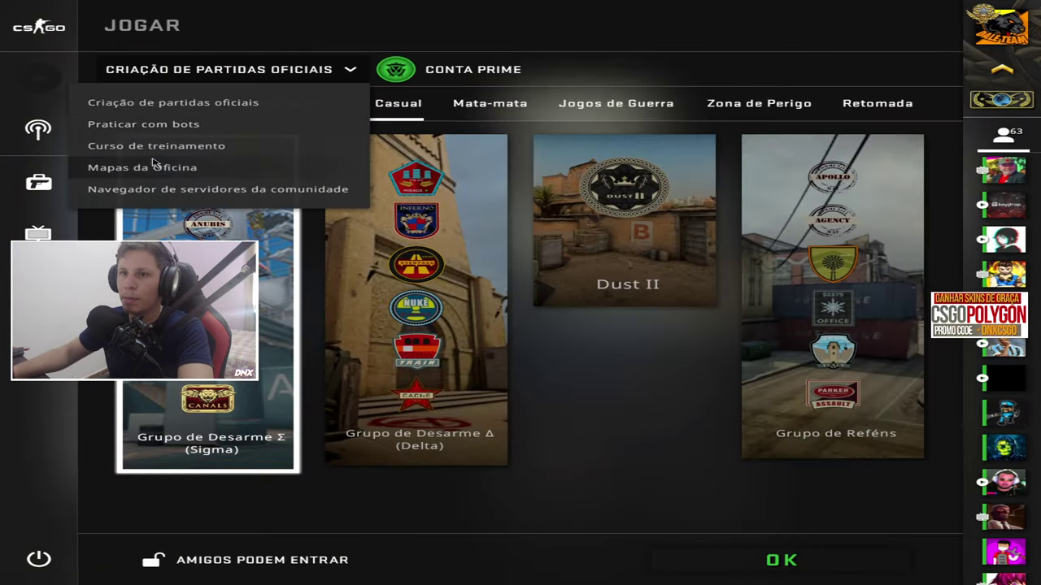
click(155, 166)
mouse_move(475, 196)
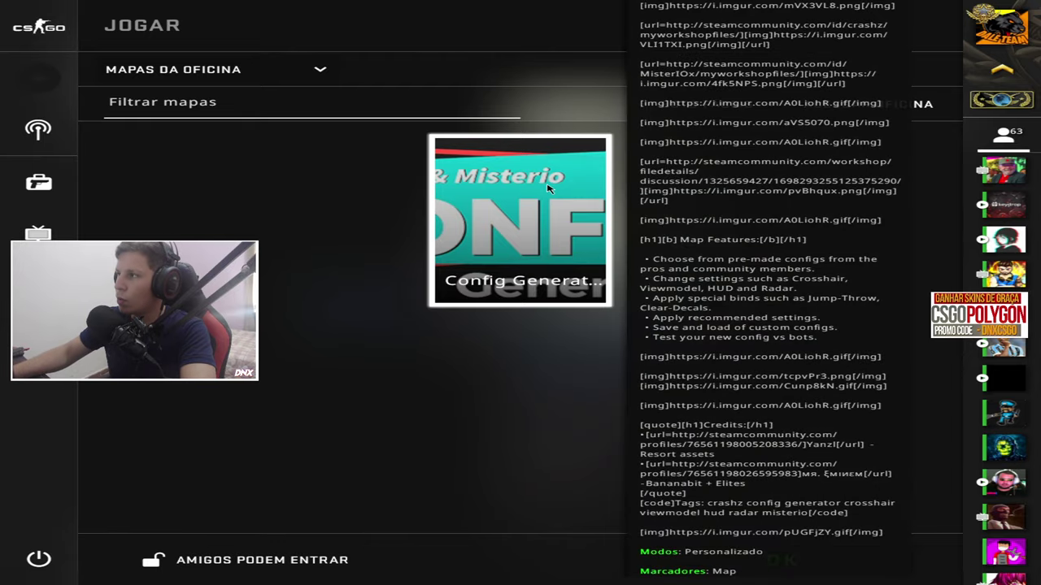
click(764, 560)
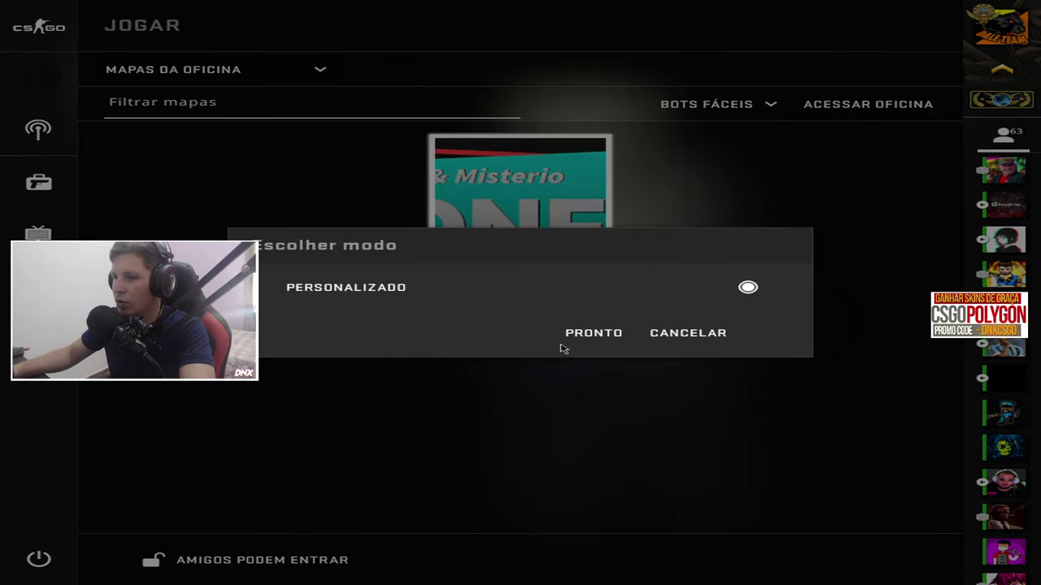
click(590, 333)
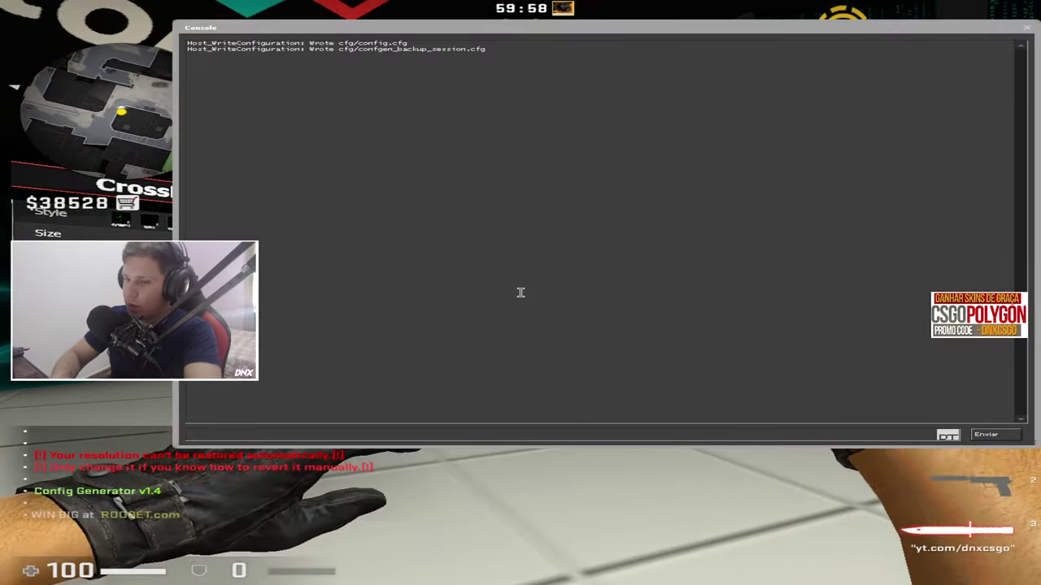
Run net_graph 1 and fps_max 0 in the console to show performance statistics and remove the frame rate limit.
text(net_graph)
text(1)
key(Return)
text(fps)
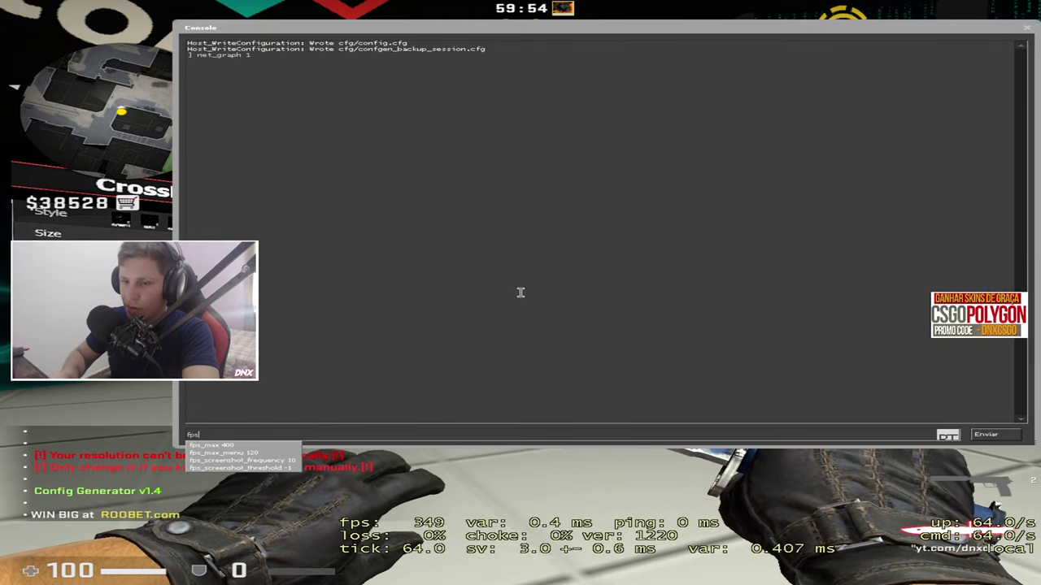
key(grave)
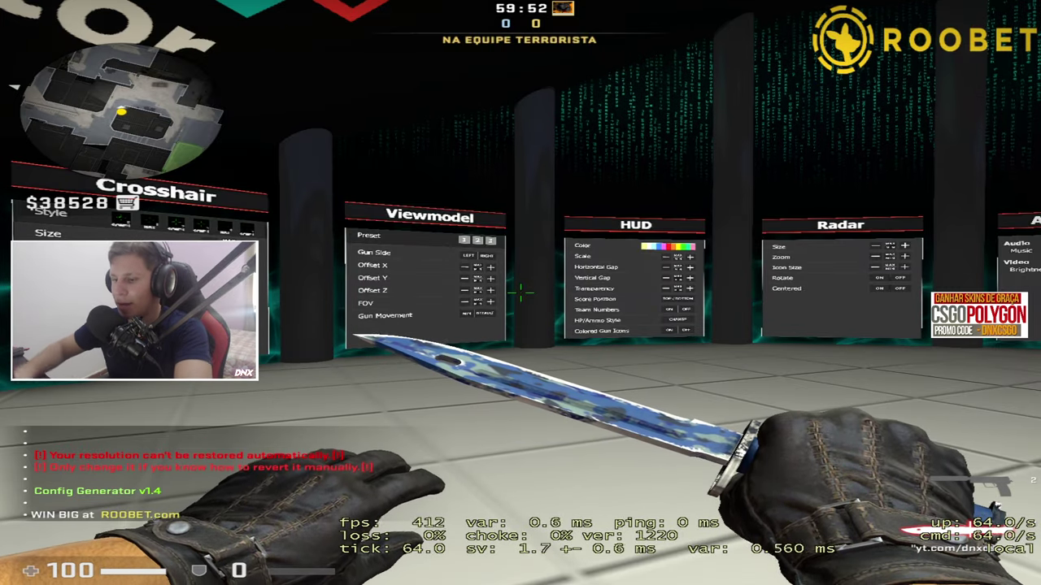
Look around the map while switching and inspecting weapons to check the frame rate in the net graph.
key(2)
key(3)
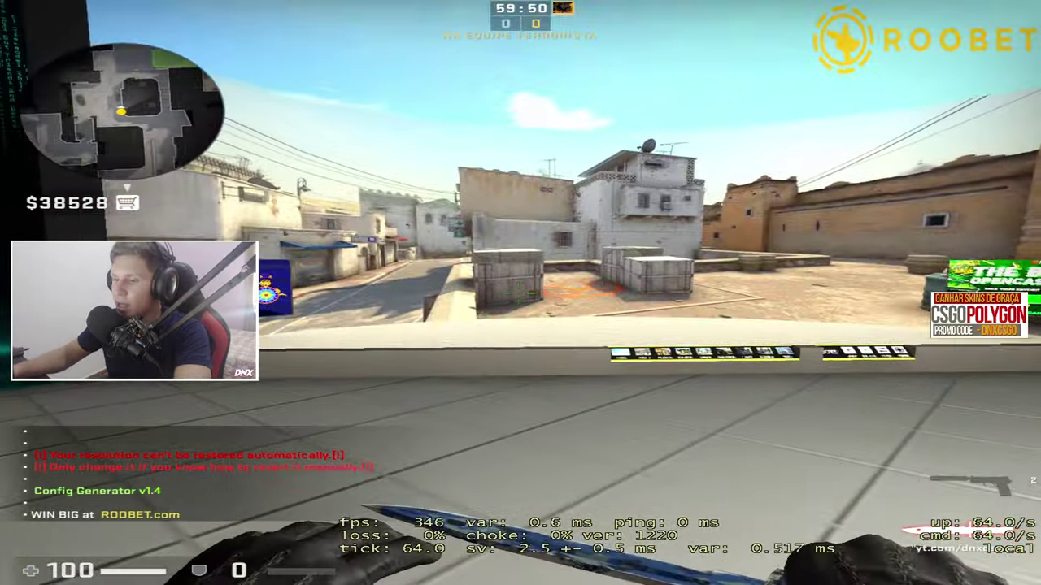
key(2)
key(3)
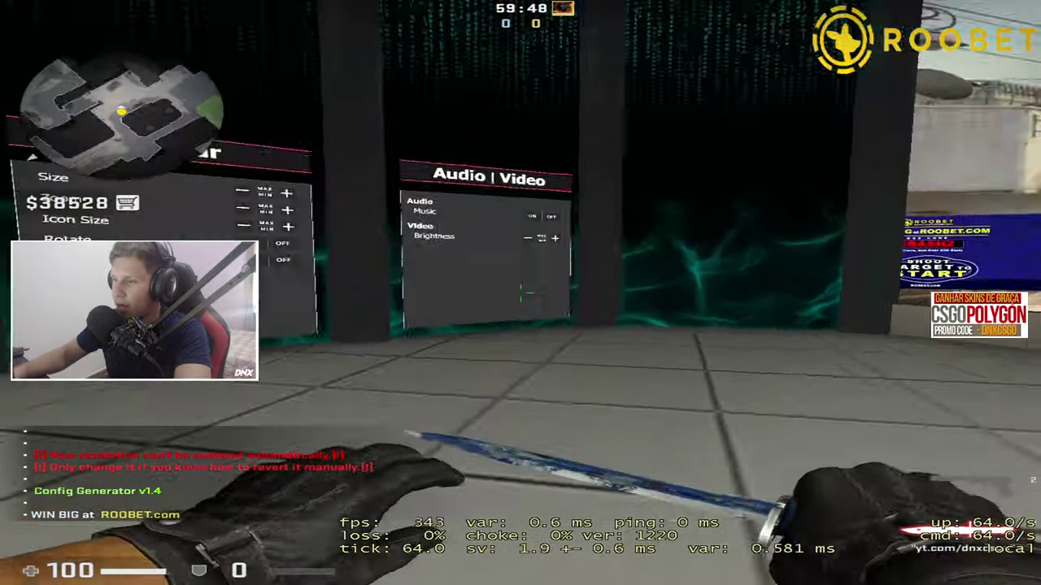
key(f)
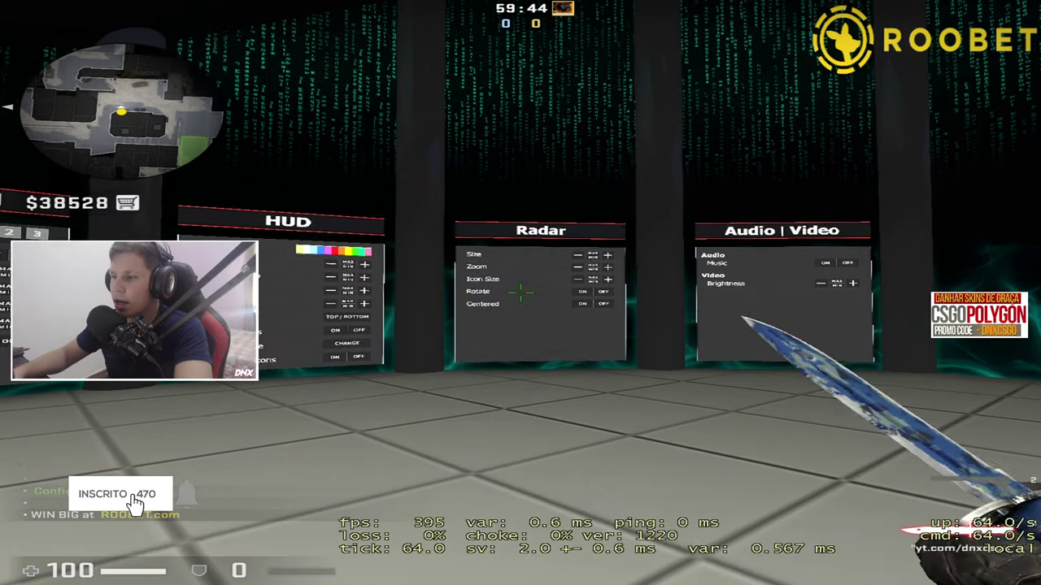
Clear the console output, enter exec to view the suggested config files, and close the console without running it.
key(grave)
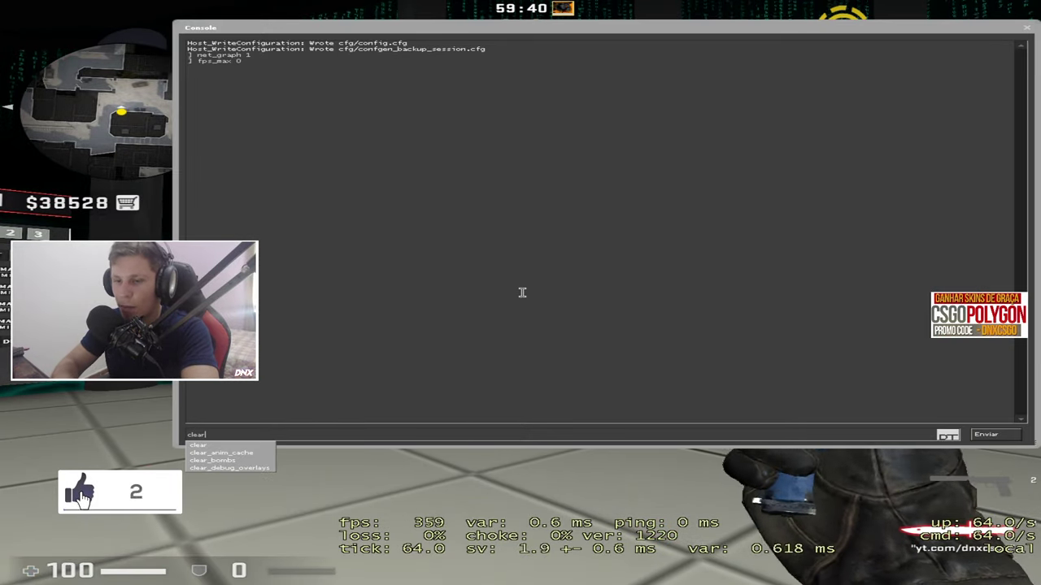
key(grave)
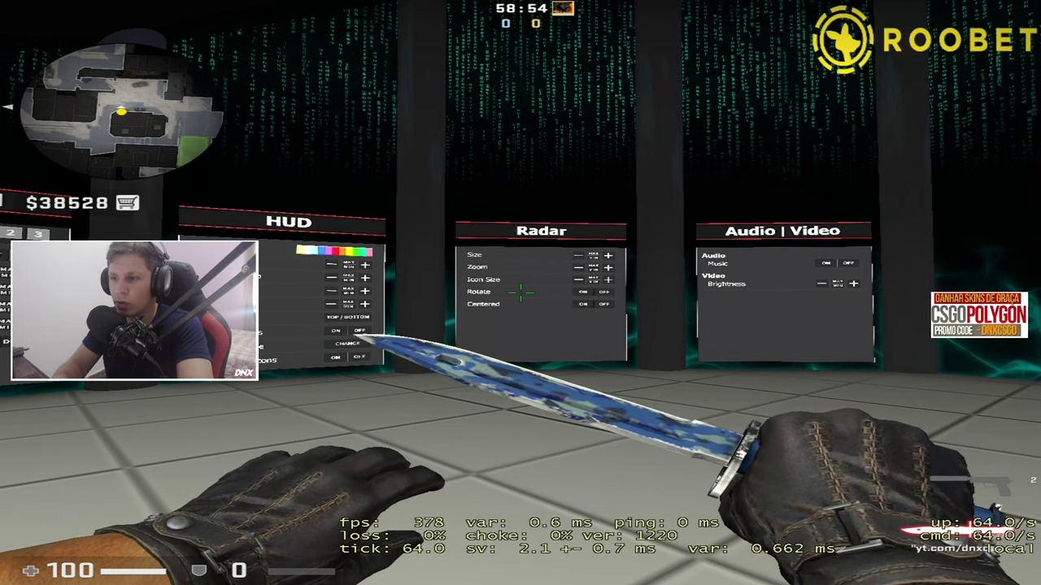
key(grave)
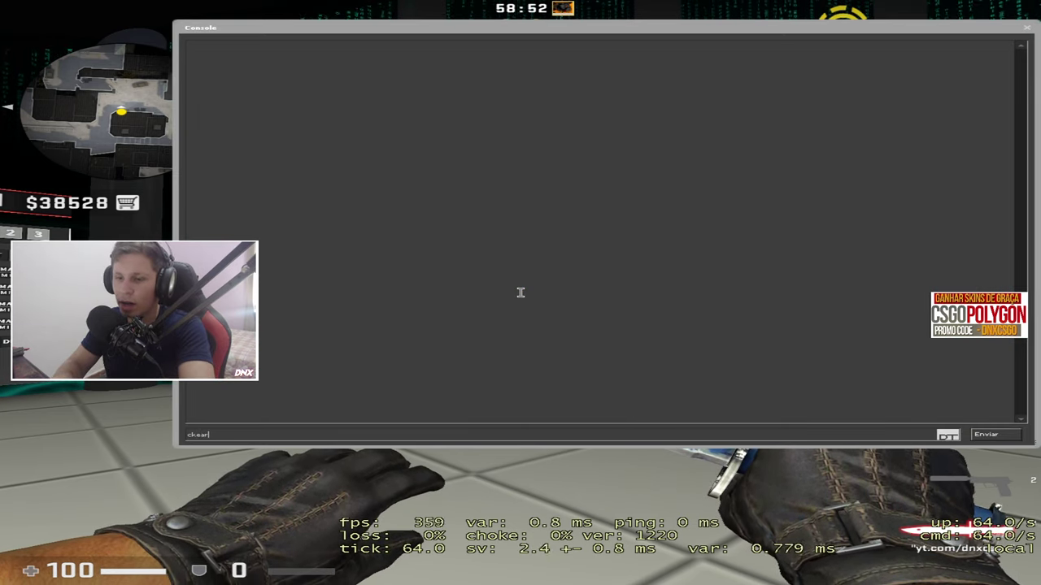
key(BackSpace)
key(BackSpace)
key(BackSpace)
key(BackSpace)
key(BackSpace)
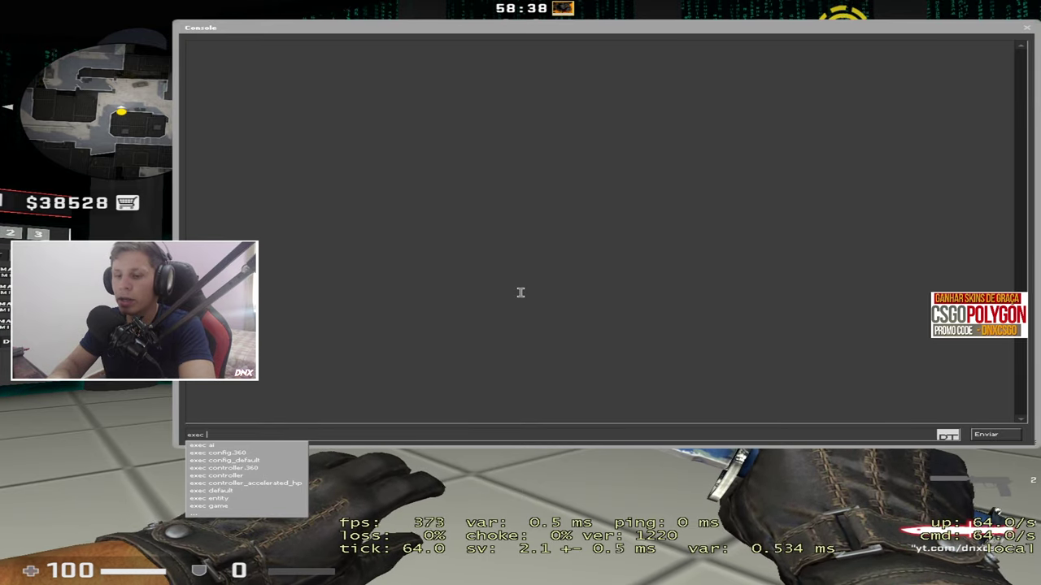
key(grave)
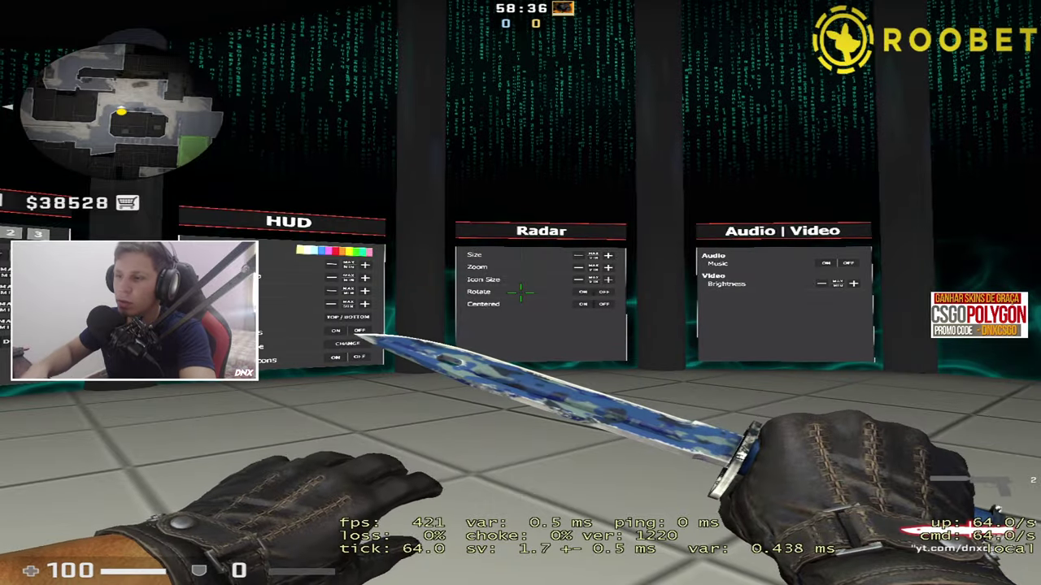
key(f)
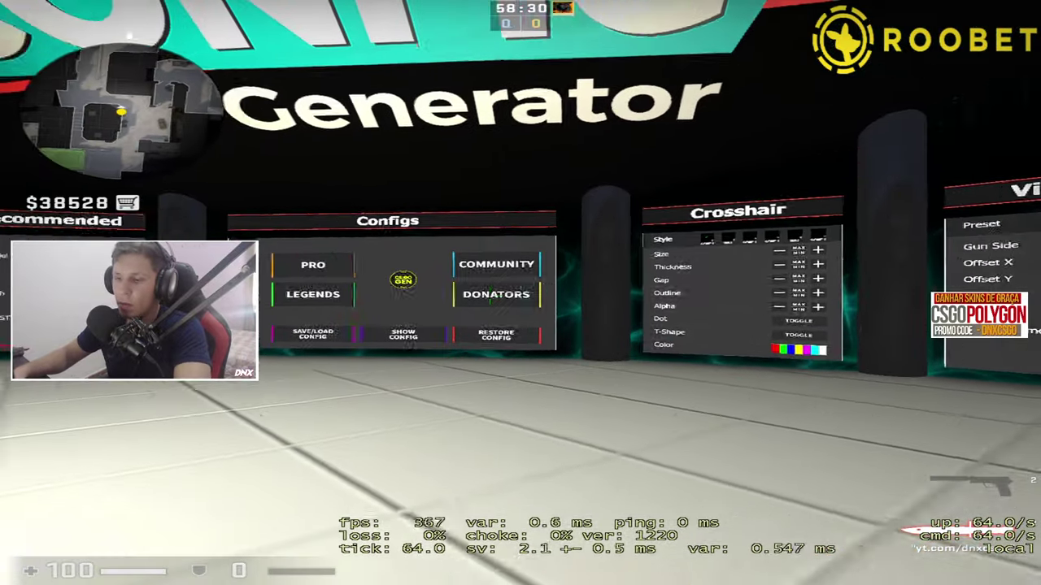
key(f)
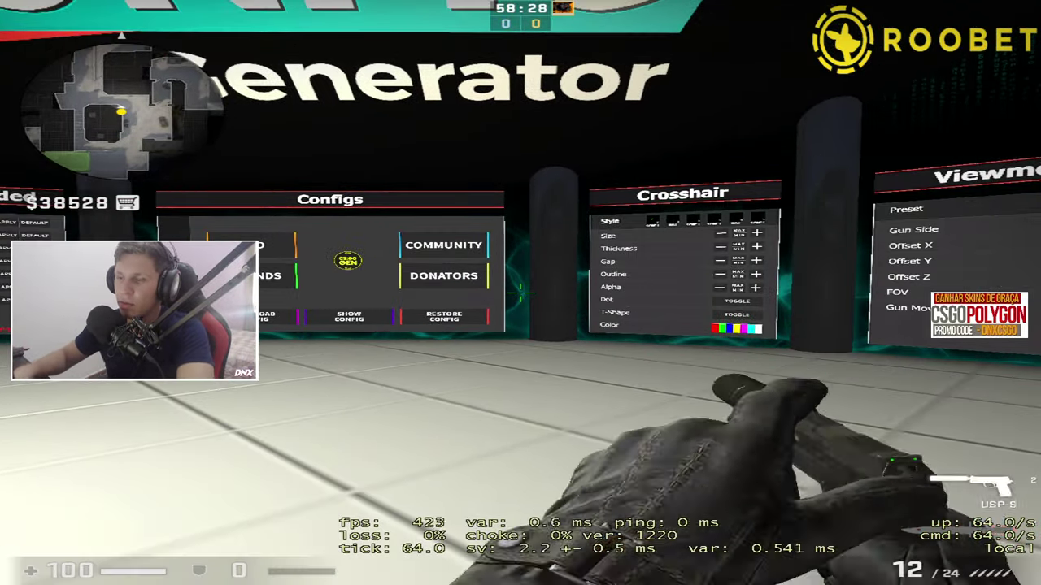